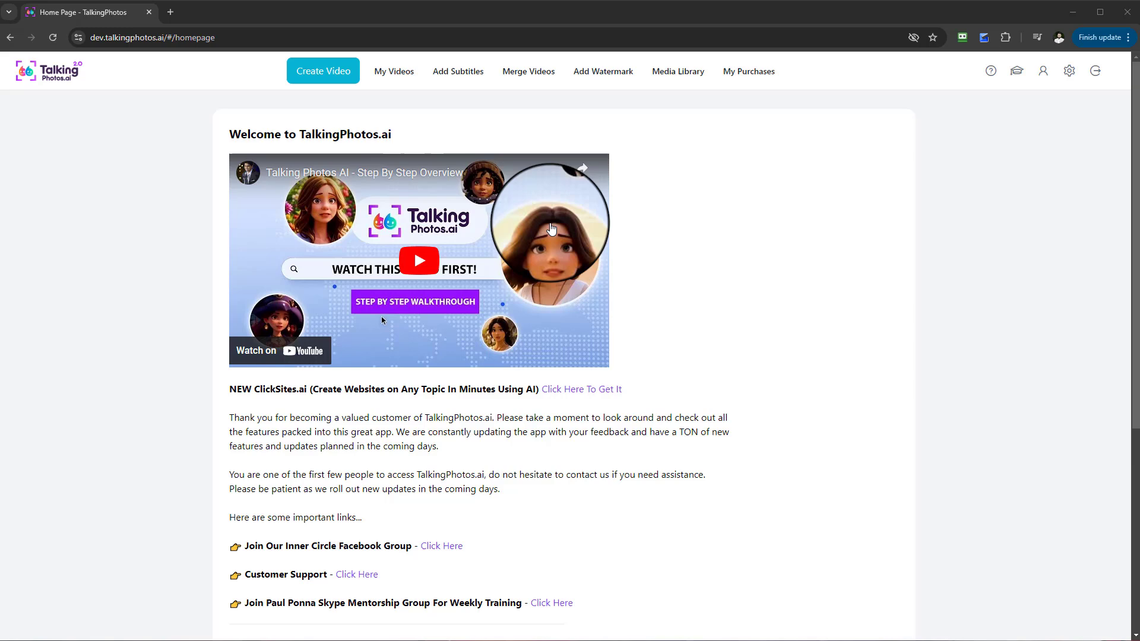
- Browse the Cartoon and Animal video creators, then settle on the Human video creator
left_click(344, 82)
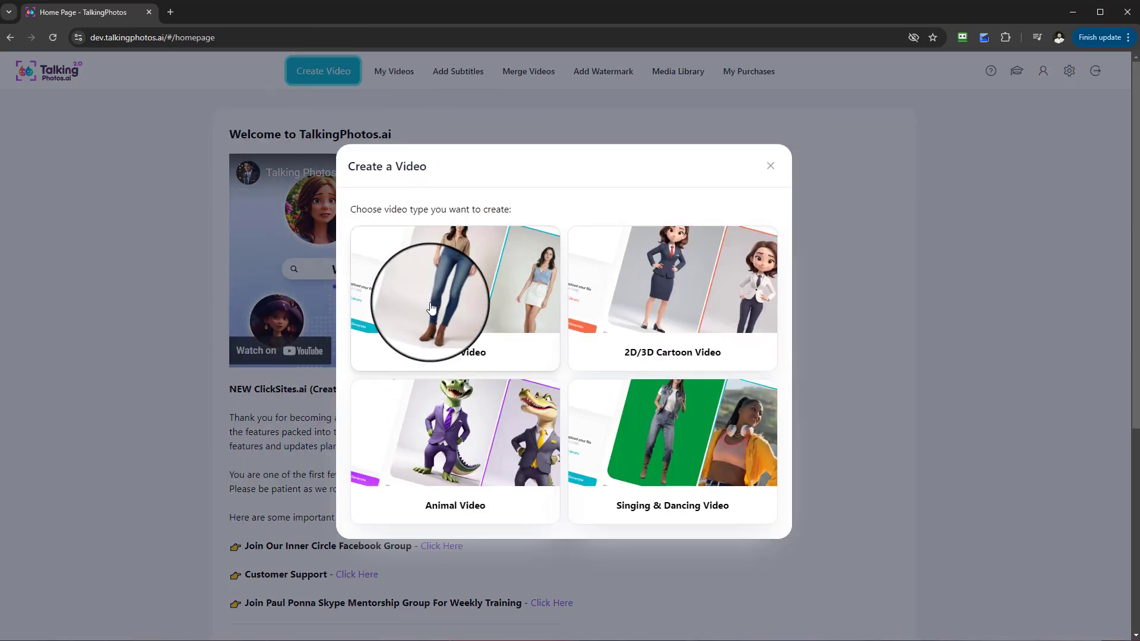
left_click(402, 290)
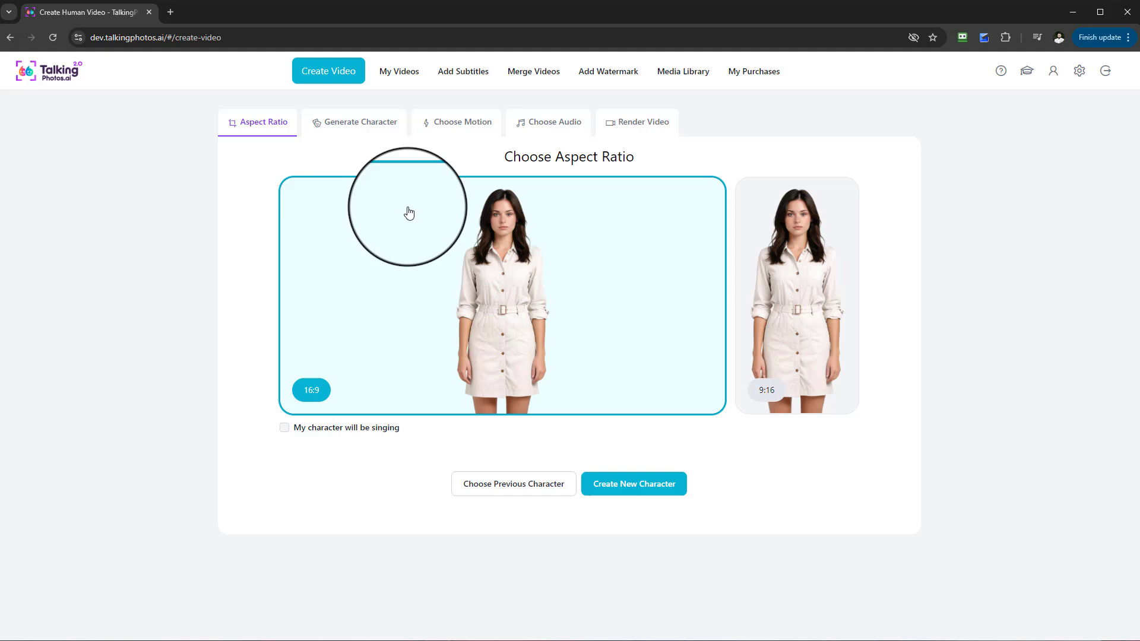
left_click(349, 72)
left_click(688, 265)
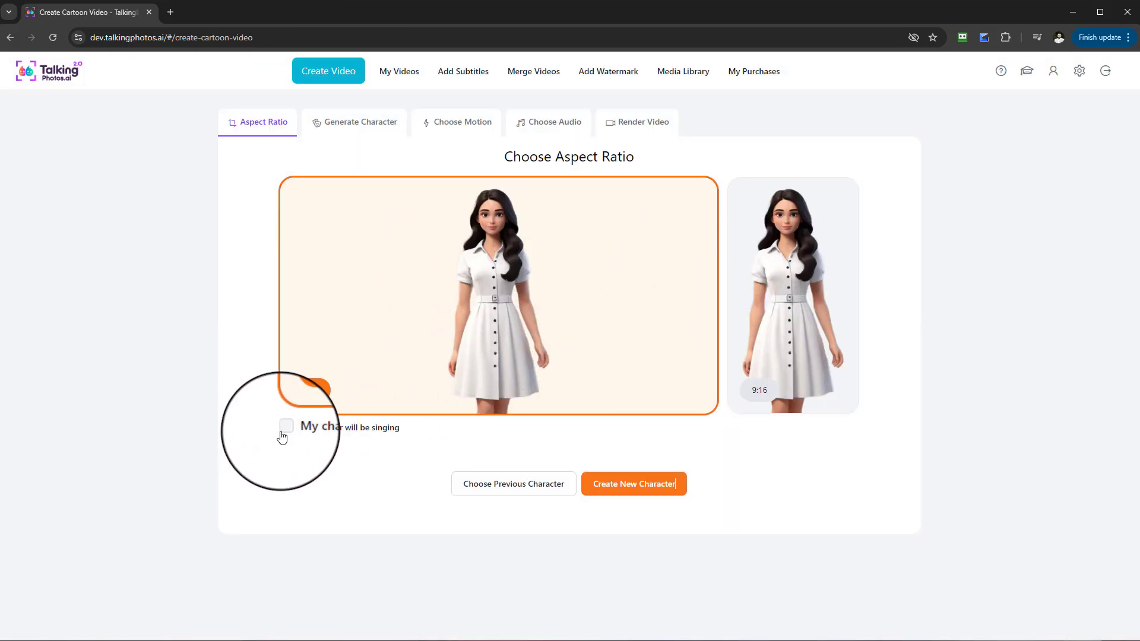
left_click(330, 70)
left_click(533, 383)
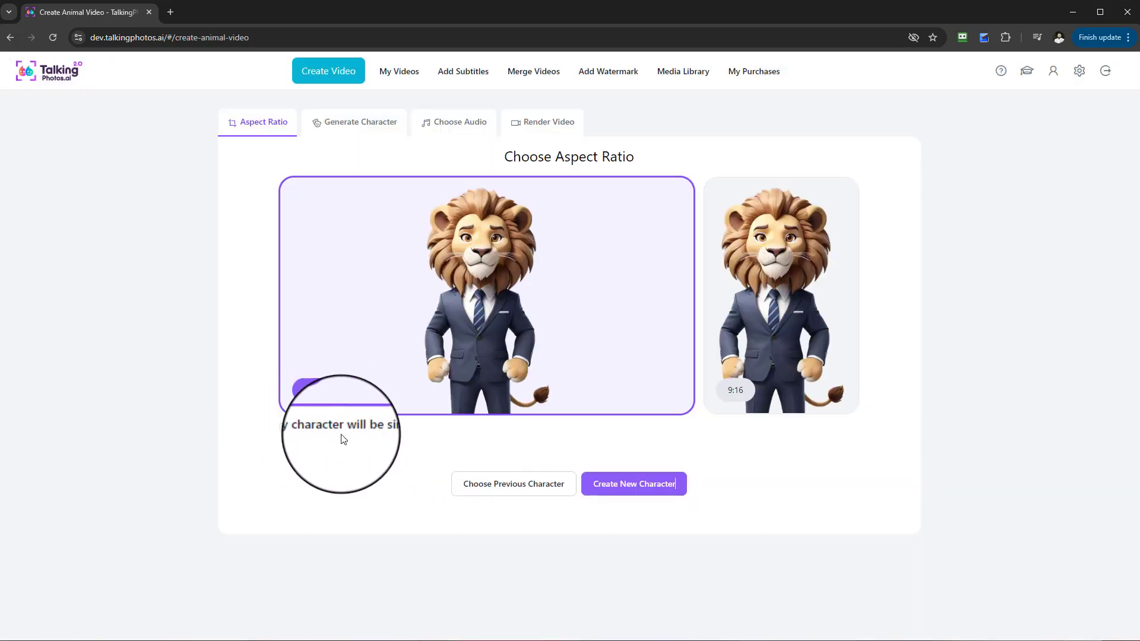
left_click(343, 80)
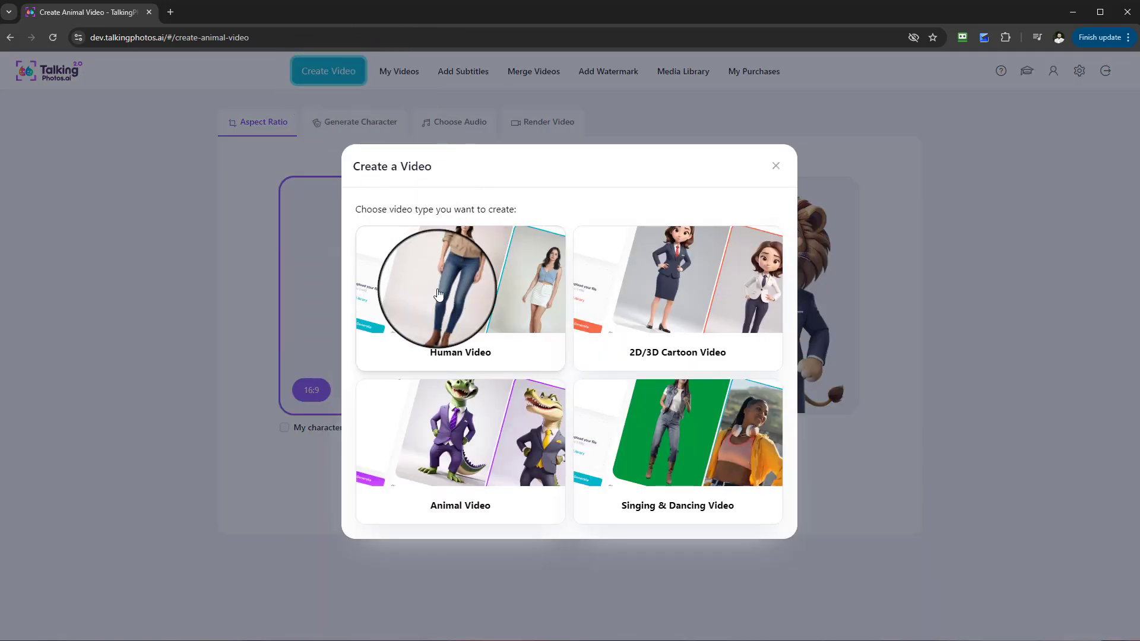
left_click(443, 295)
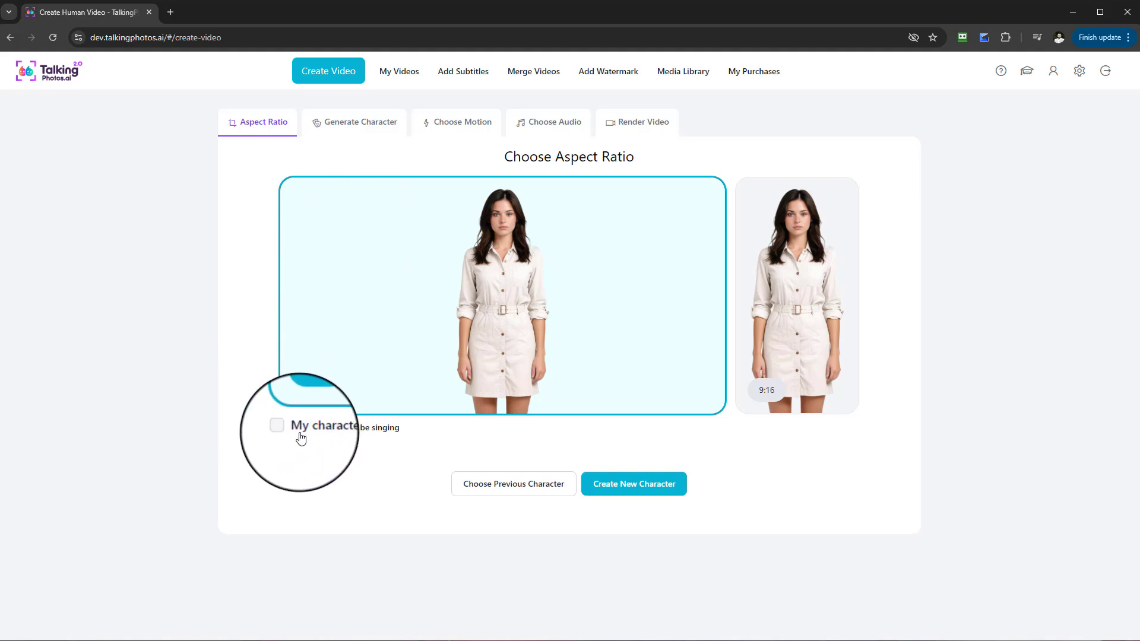
- Mark the character as singing, then browse and dismiss the previously created characters list
left_click(285, 433)
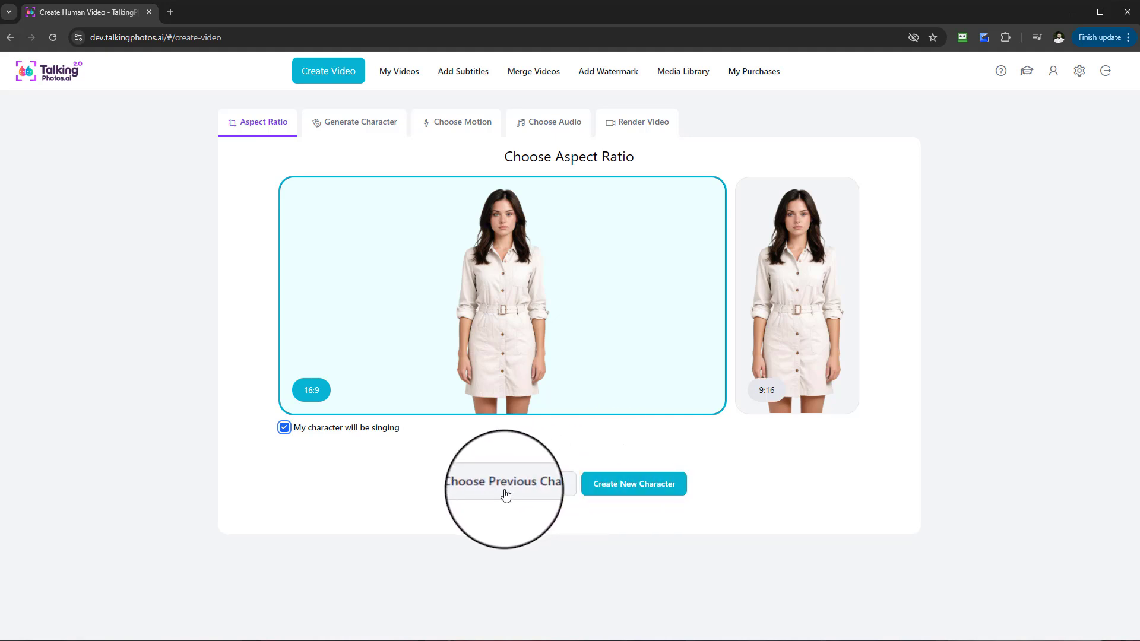
left_click(505, 493)
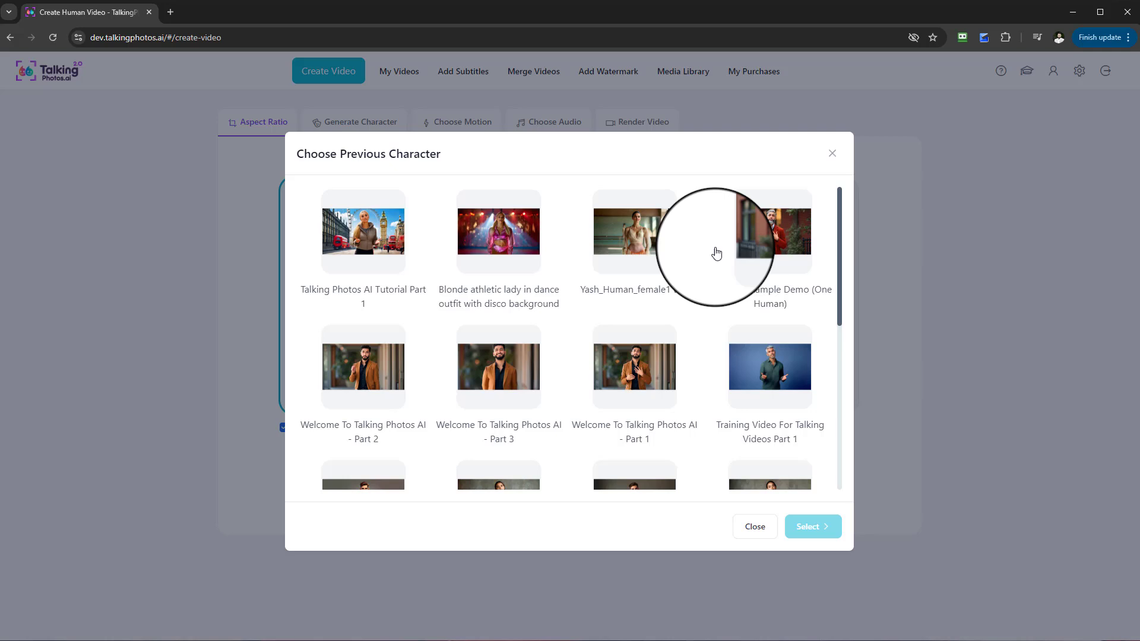
left_click_drag(840, 243, 813, 204)
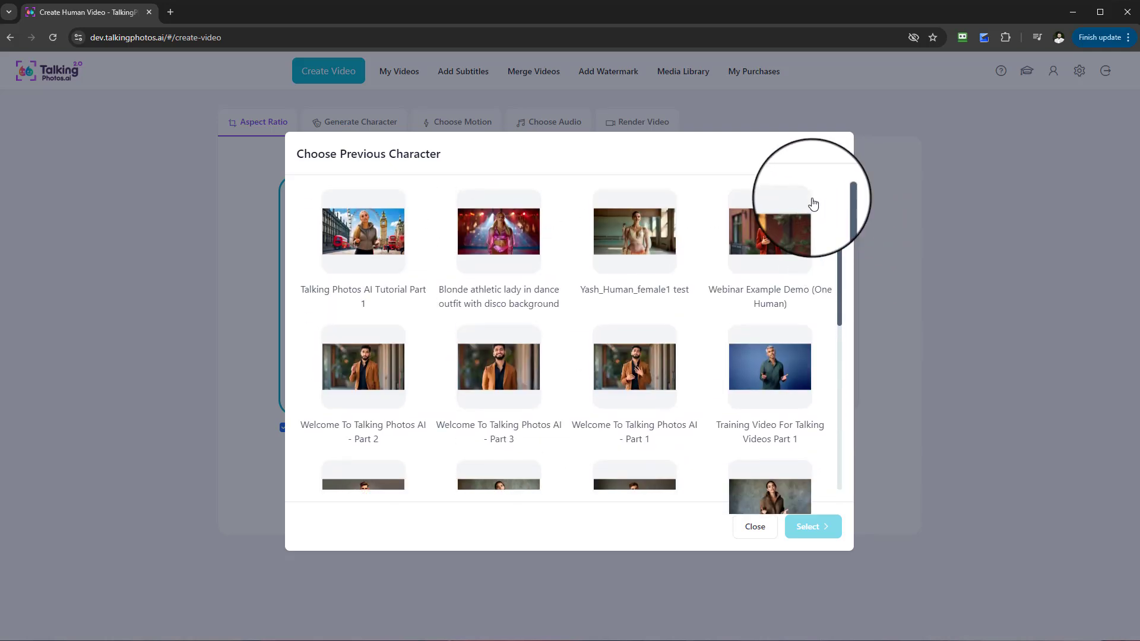
left_click(832, 153)
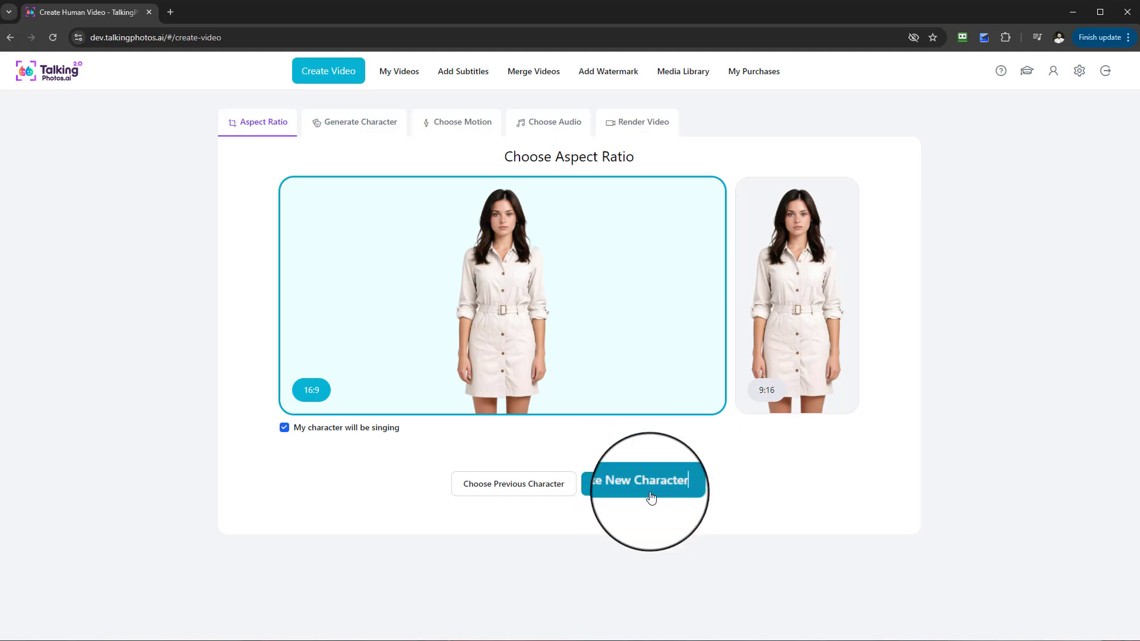
- Start a new character set to Male and review its facial hair options
left_click(652, 496)
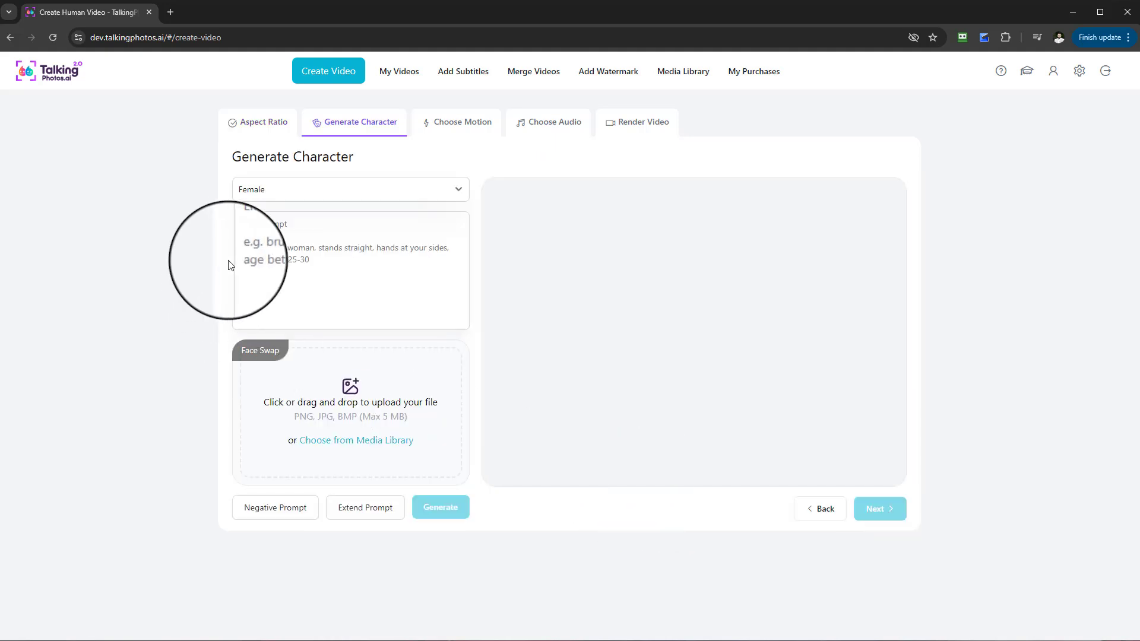
left_click(287, 197)
left_click(264, 226)
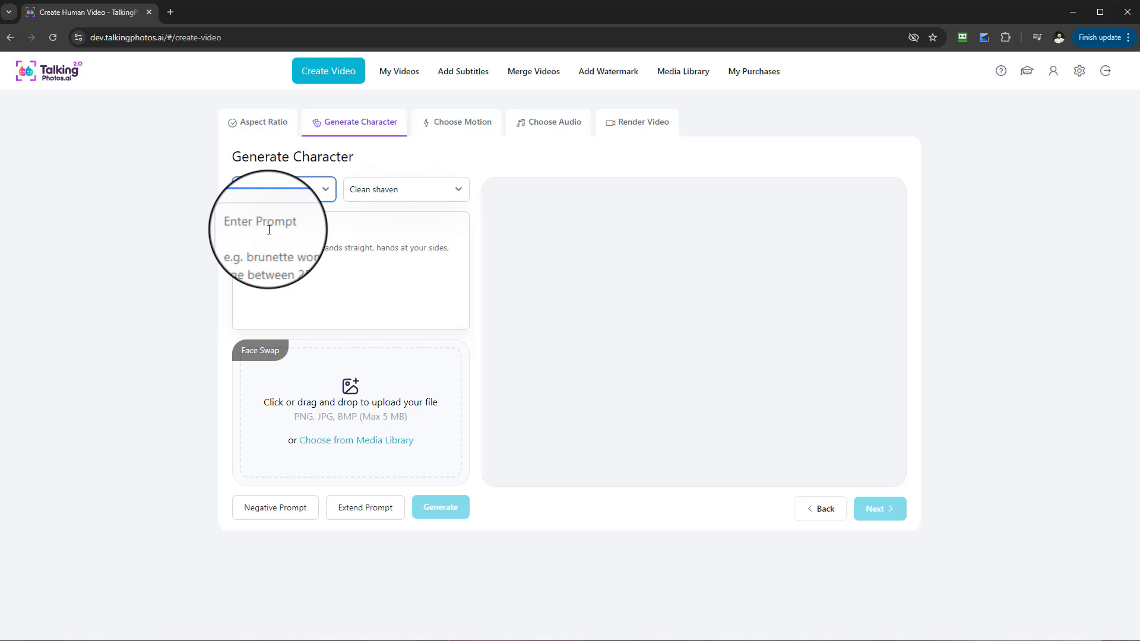
left_click(380, 197)
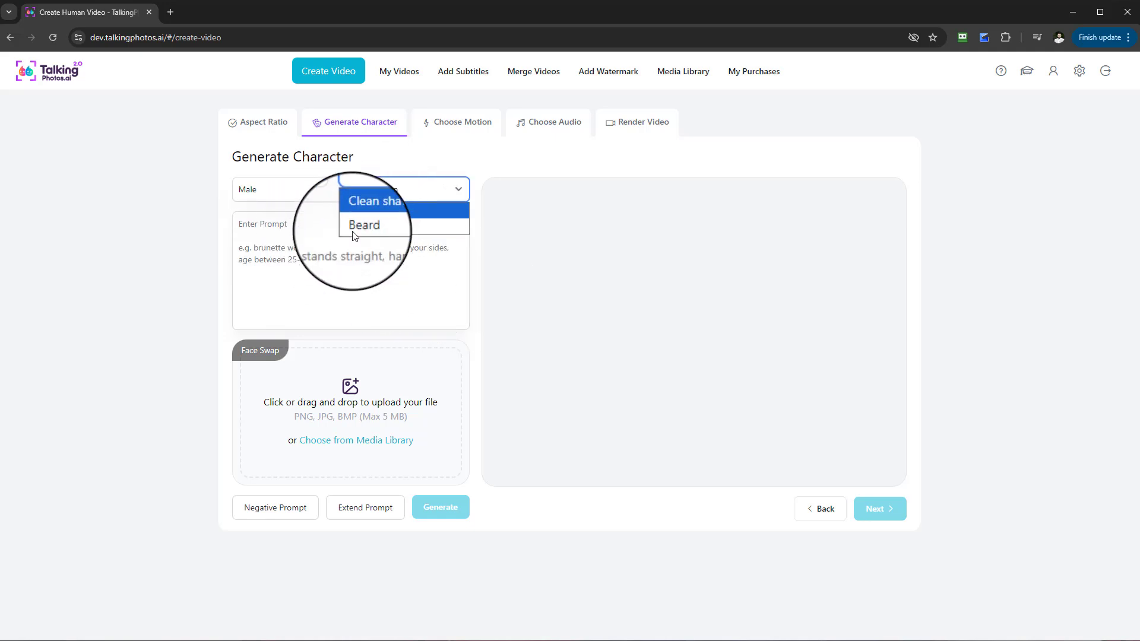
- Use the first ME photo from the media library's Image folder for face swap
left_click(383, 445)
scroll(558, 501, "down", 3)
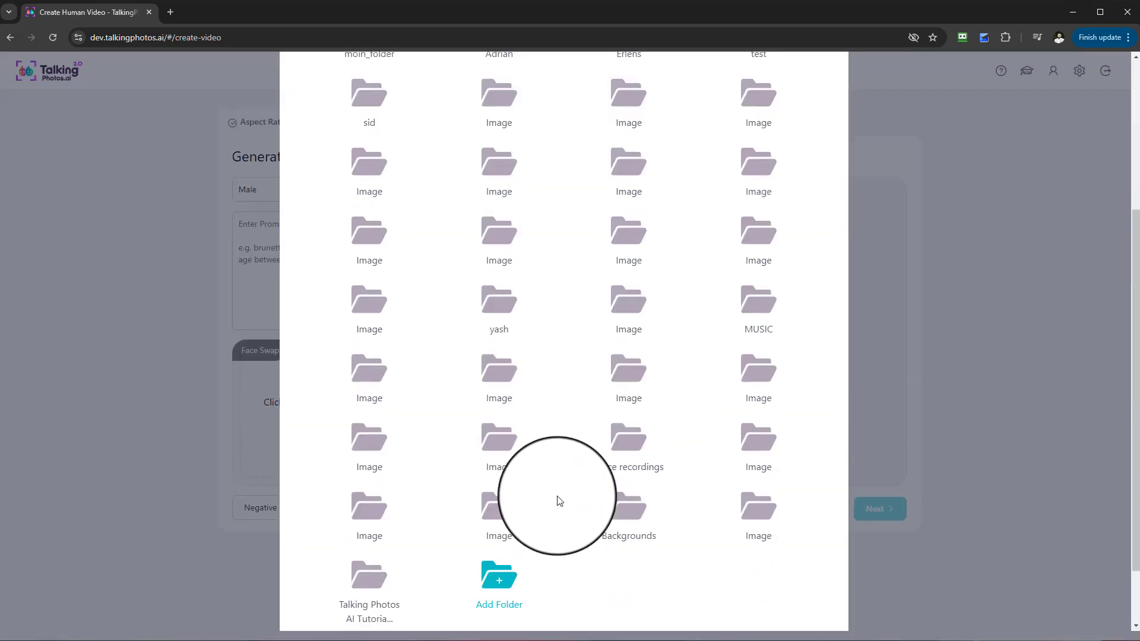
scroll(559, 500, "down", 2)
left_click(738, 437)
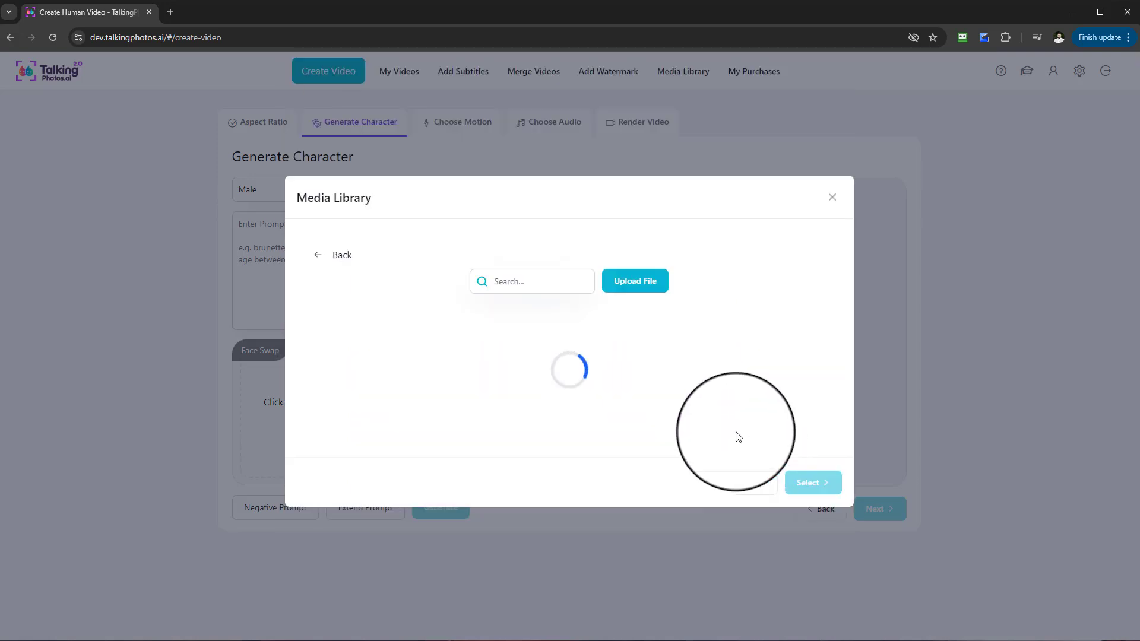
left_click(754, 484)
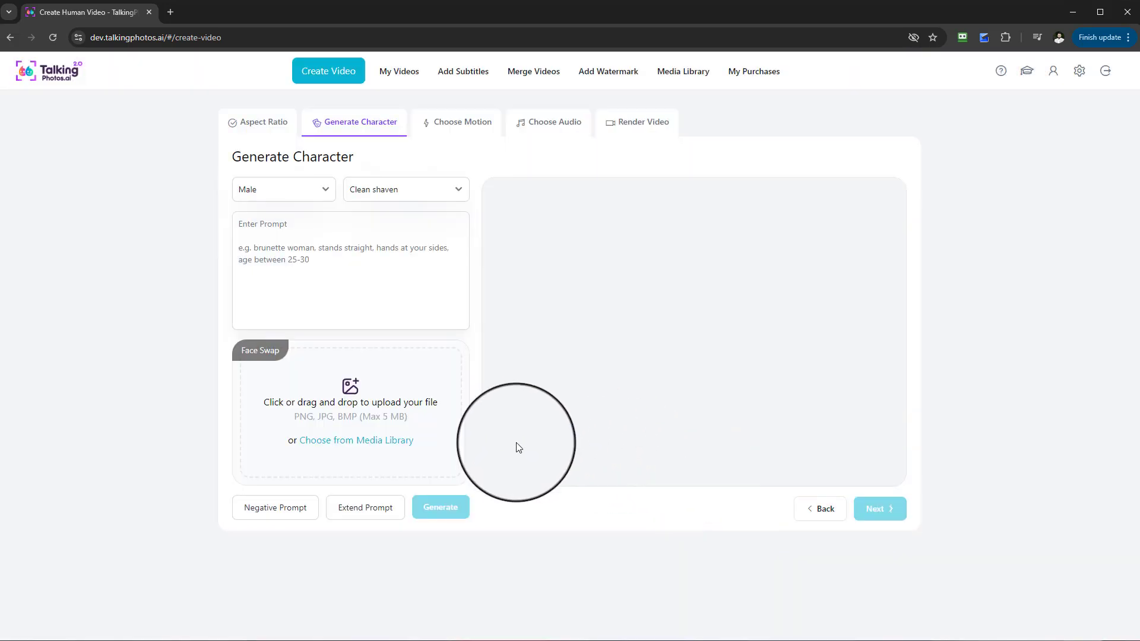
left_click(371, 446)
scroll(617, 531, "down", 5)
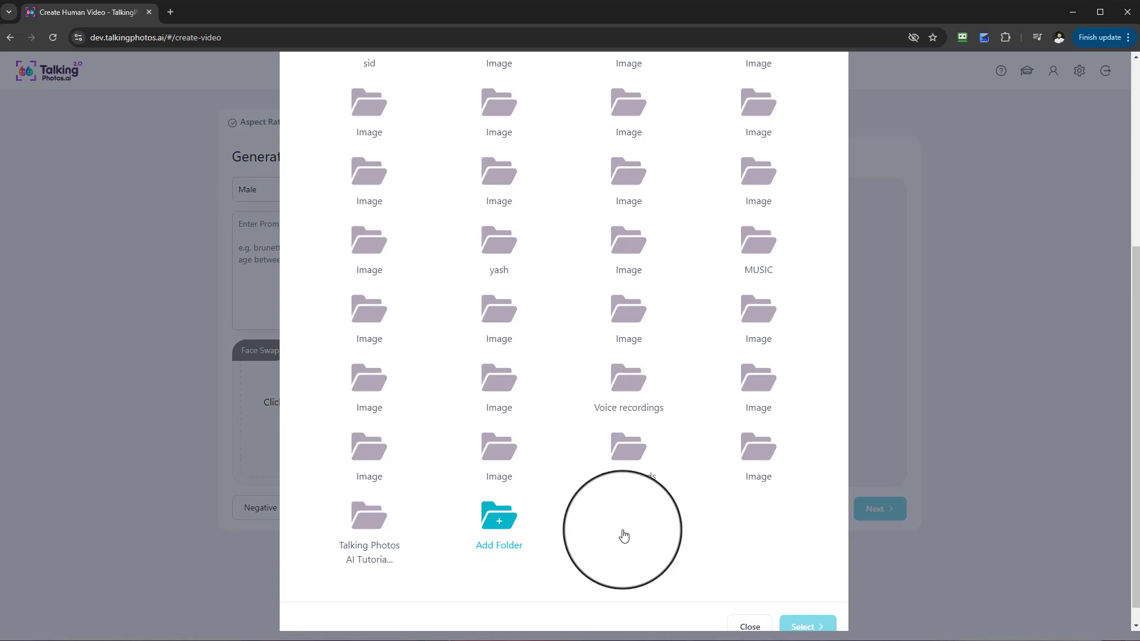
left_click(500, 426)
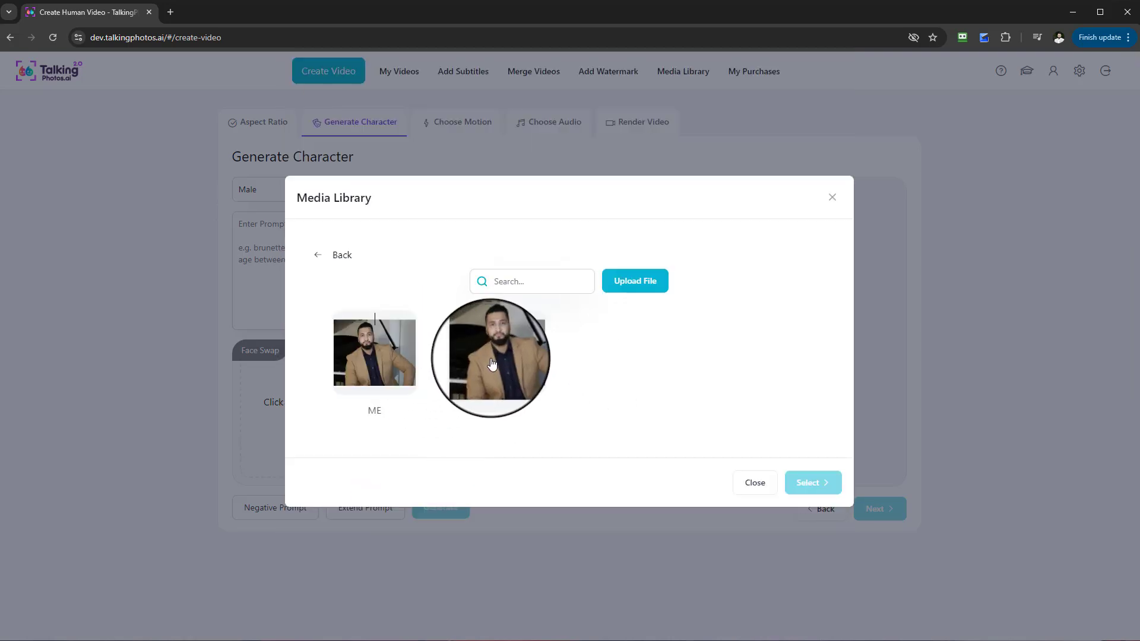
left_click(373, 368)
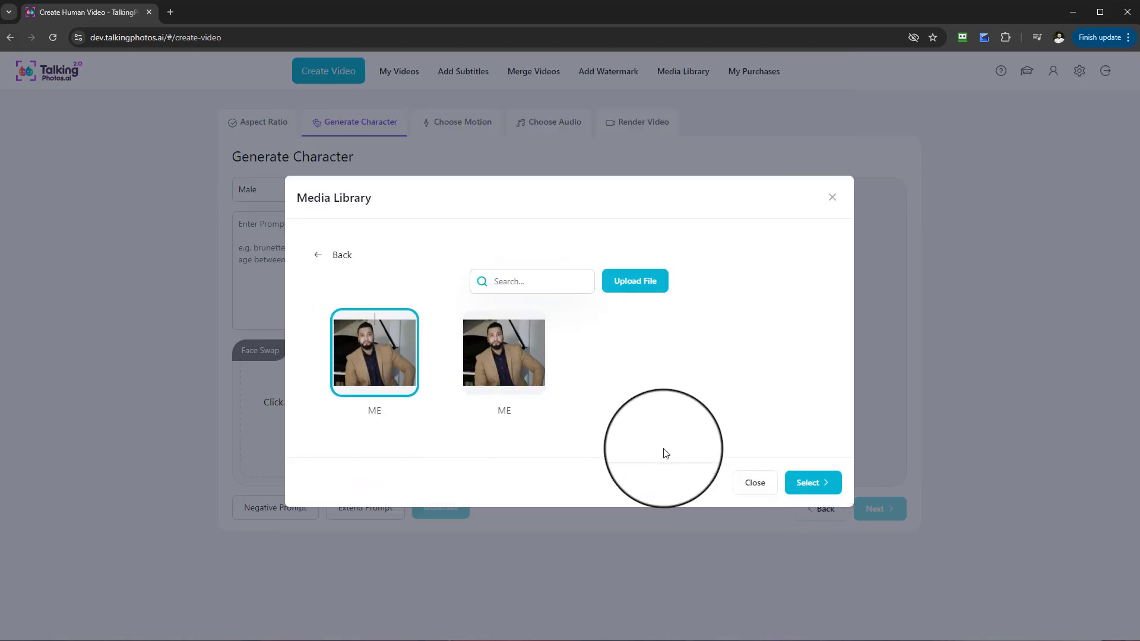
left_click(799, 483)
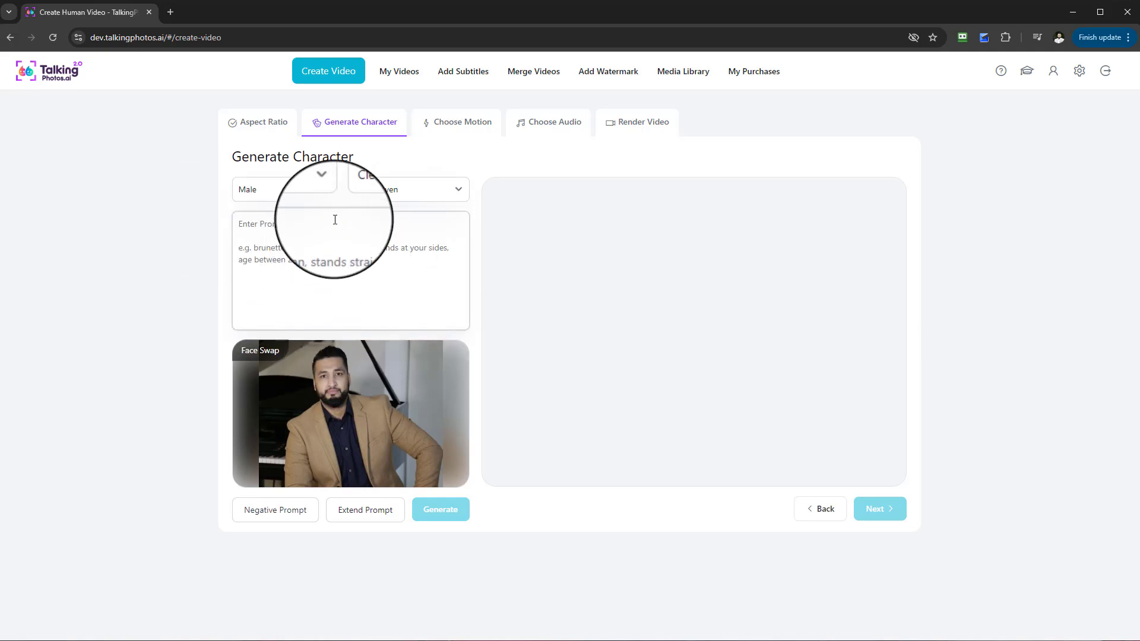
left_click(270, 235)
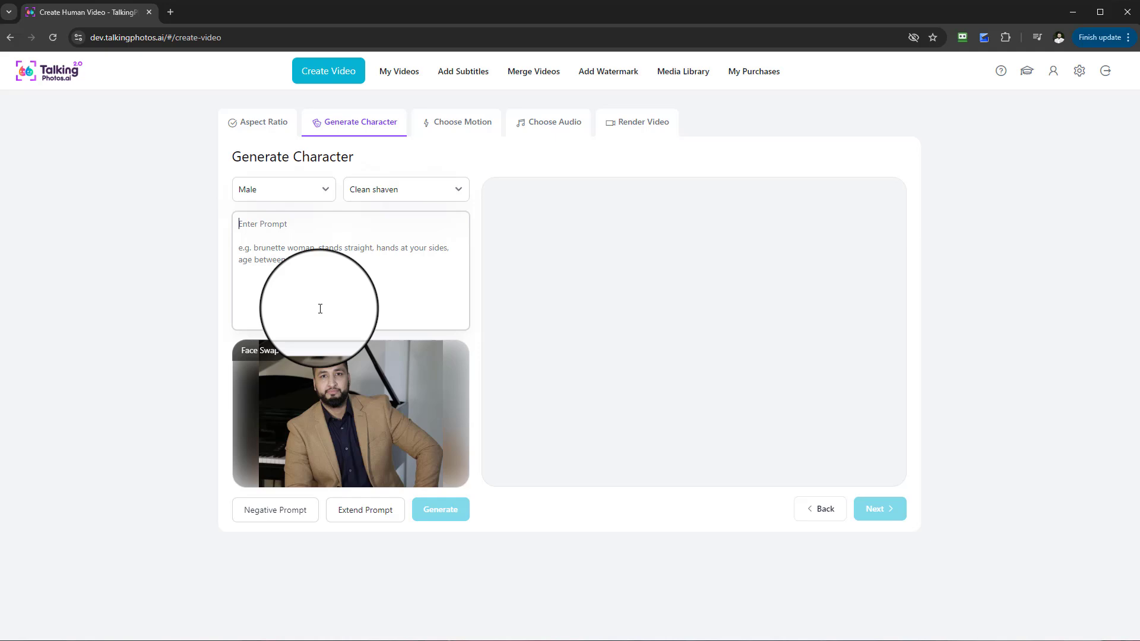
- Enter the prompt 'smart dressed profession tall and big beard', leaving the negative prompt empty
key("Caps_Lock")
type("sMART")
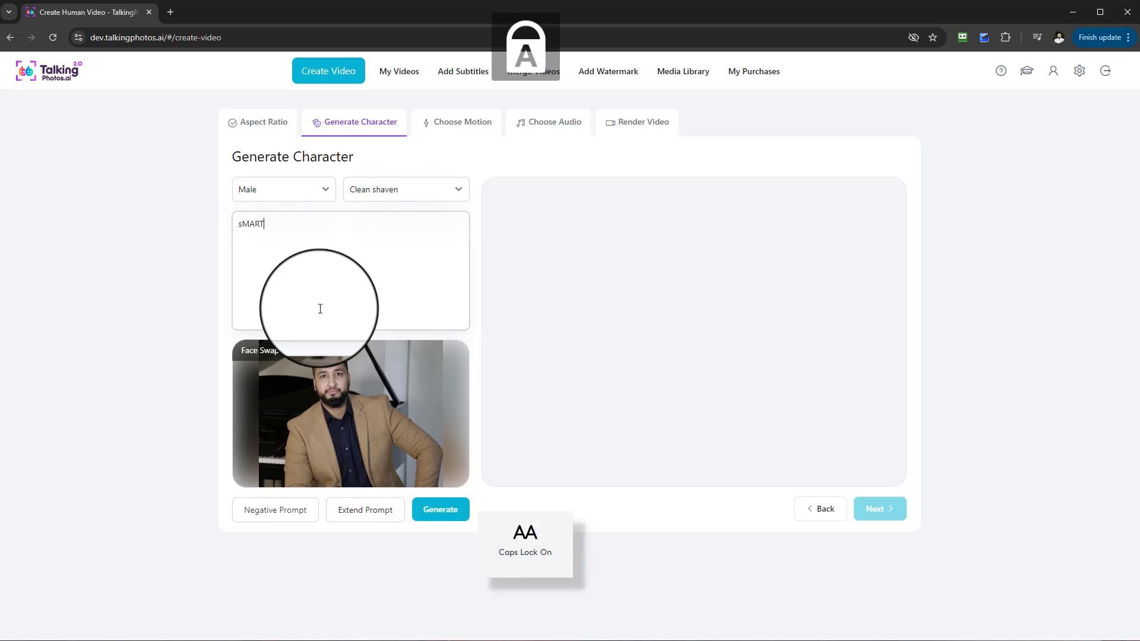
type("LY")
key("ctrl+a")
key("BackSpace")
key("Caps_Lock")
type("sm")
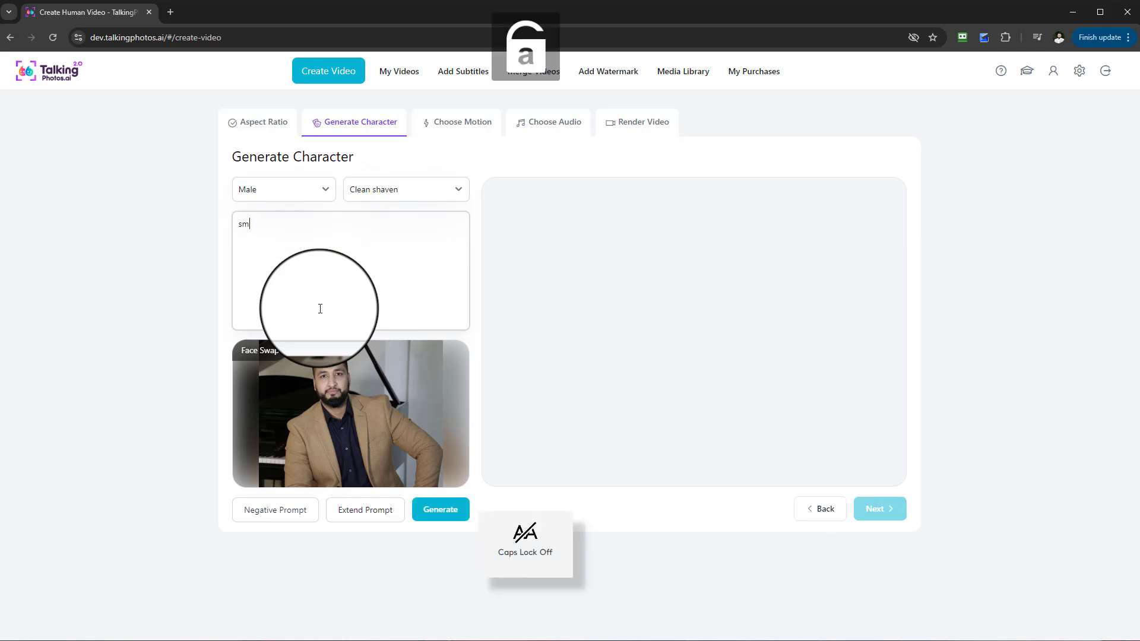
type("art")
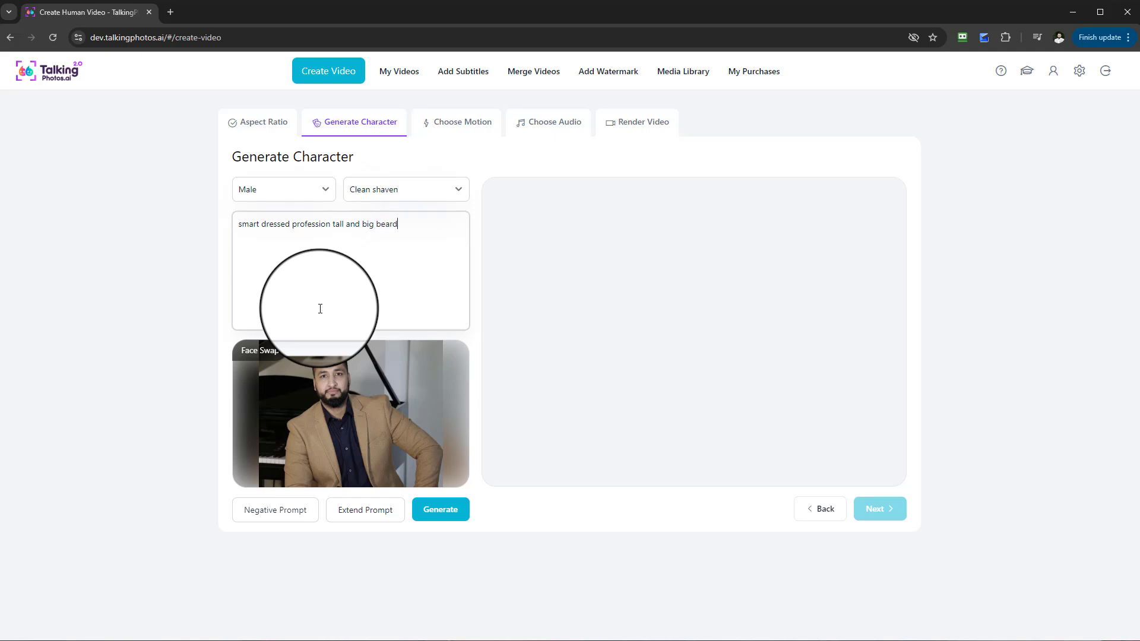
left_click(267, 522)
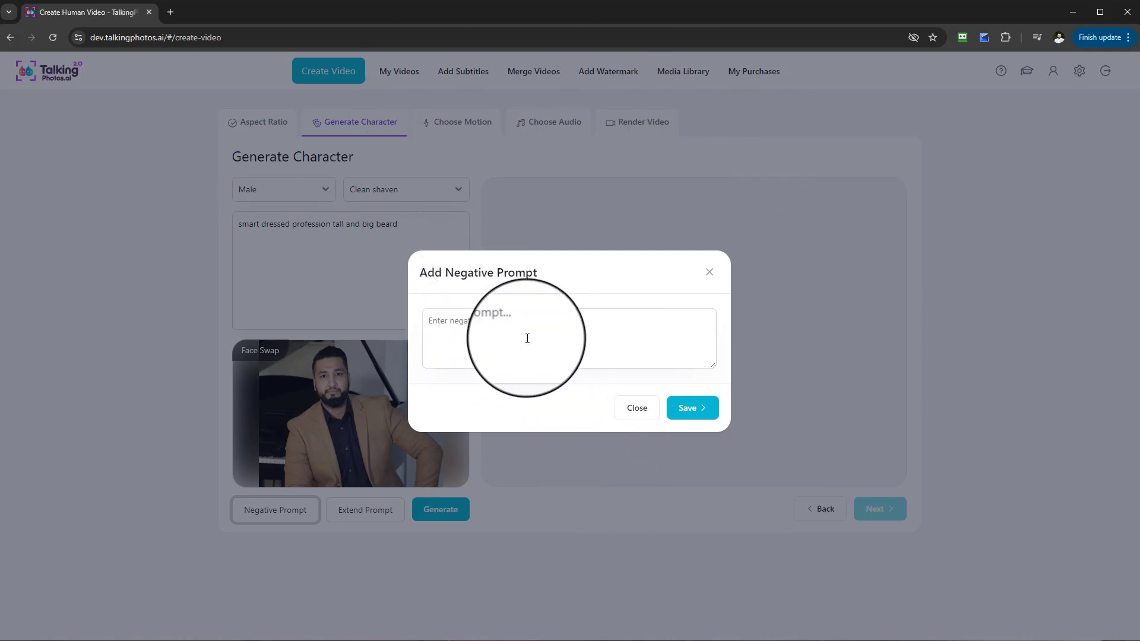
left_click(709, 270)
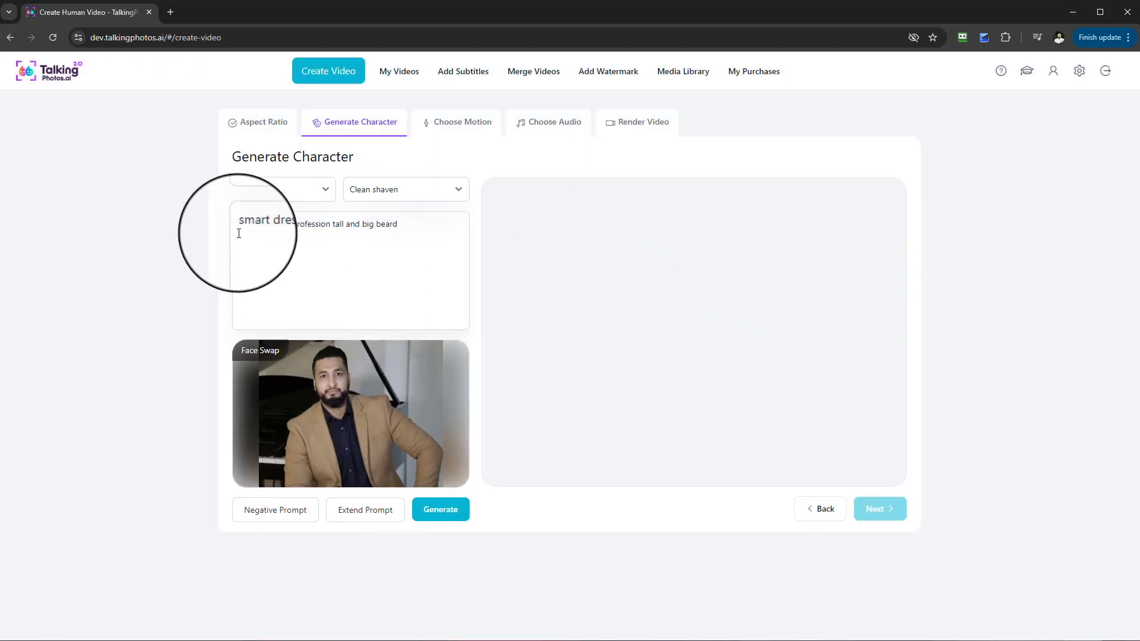
- Auto-extend the prompt and review the expanded positive and negative prompt text
left_click_drag(237, 231, 428, 234)
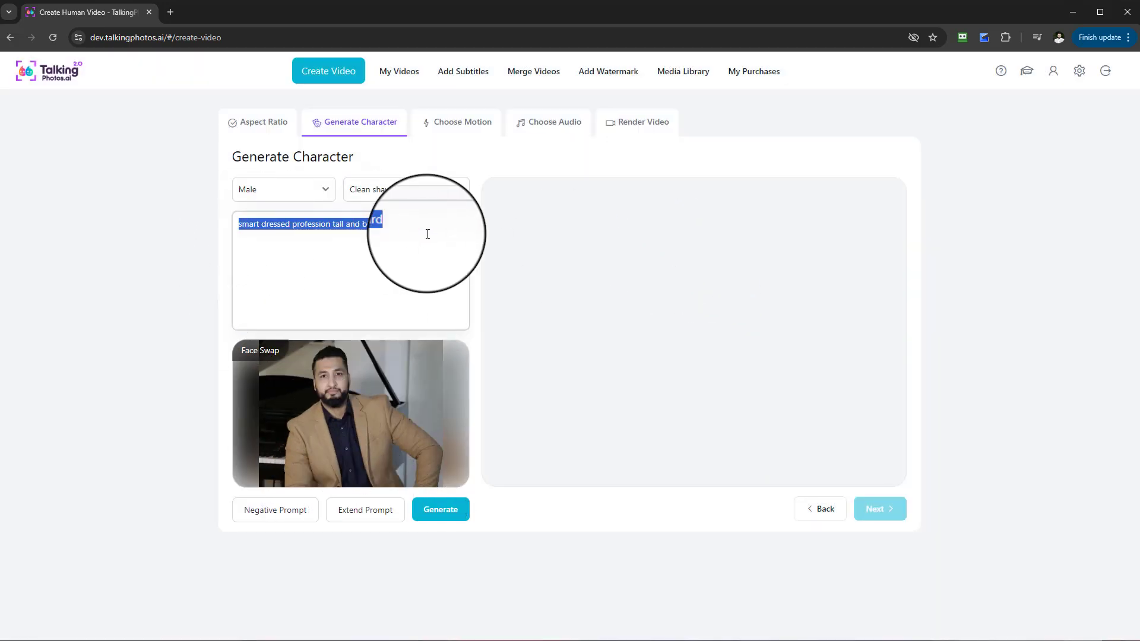
left_click(366, 511)
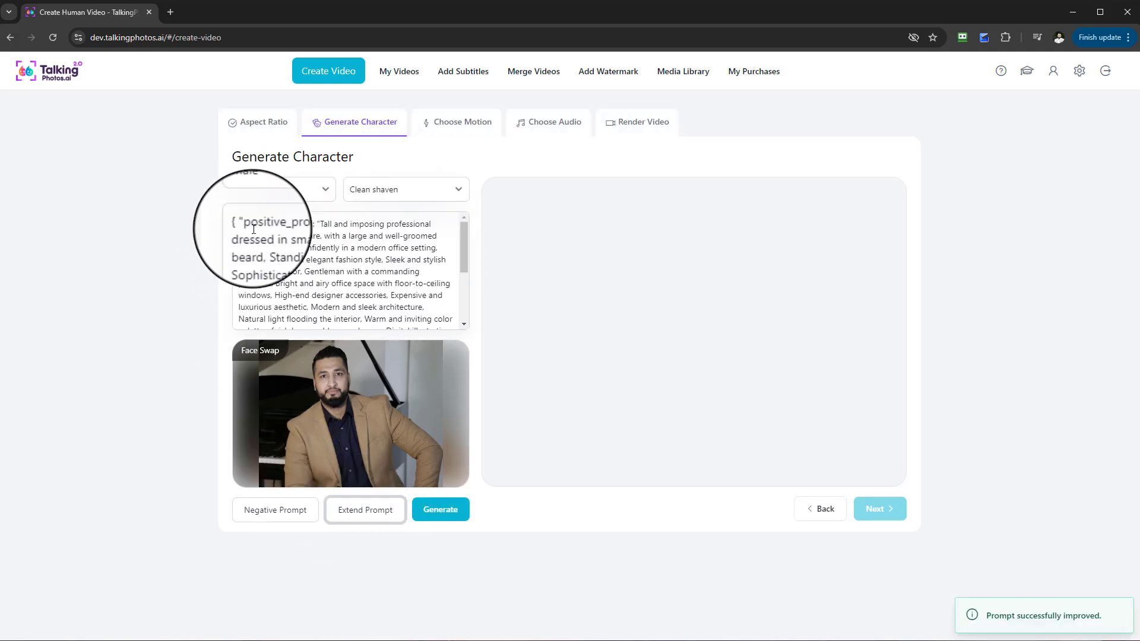
mouse_move(462, 233)
left_mouse_down()
mouse_move(458, 282)
mouse_move(458, 226)
left_mouse_up()
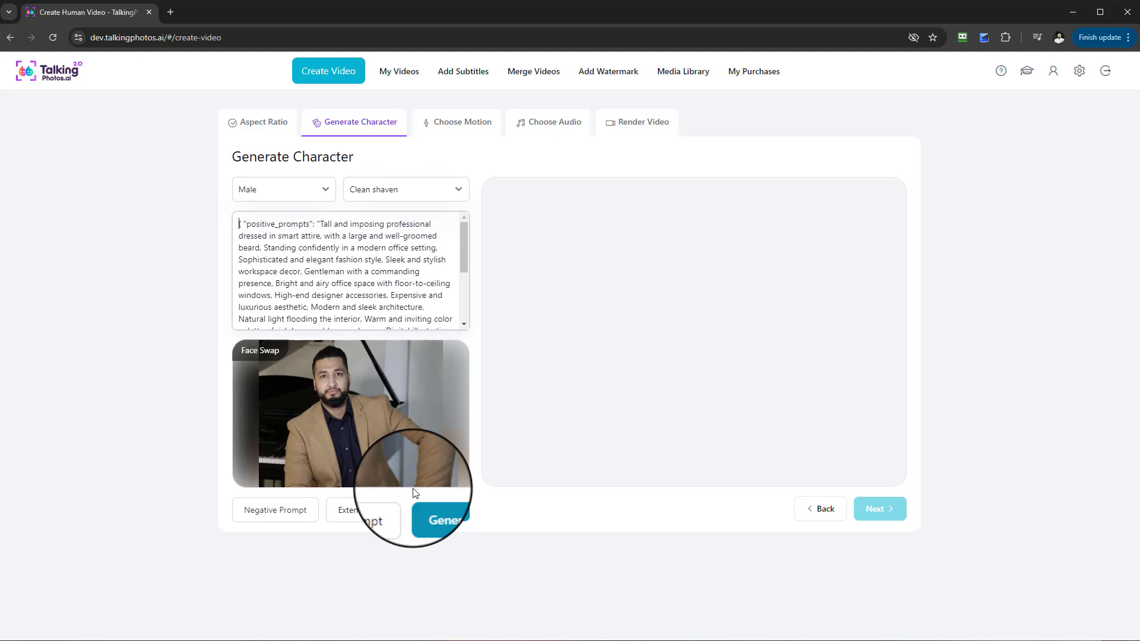
mouse_move(394, 427)
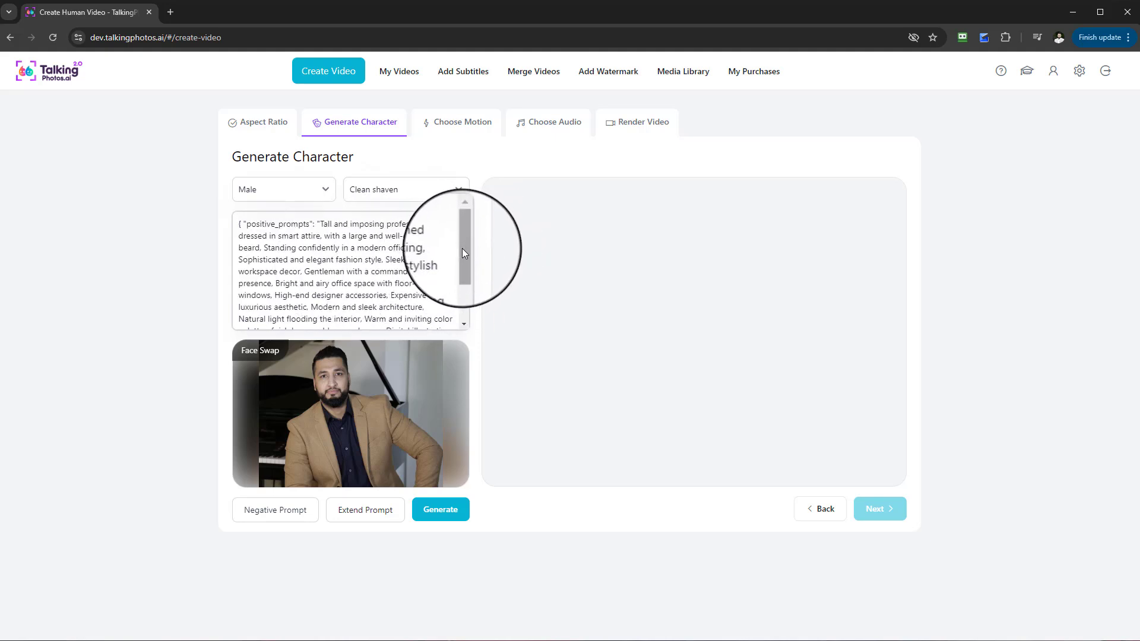
scroll(462, 256, "down", 2)
scroll(327, 257, "down", 3)
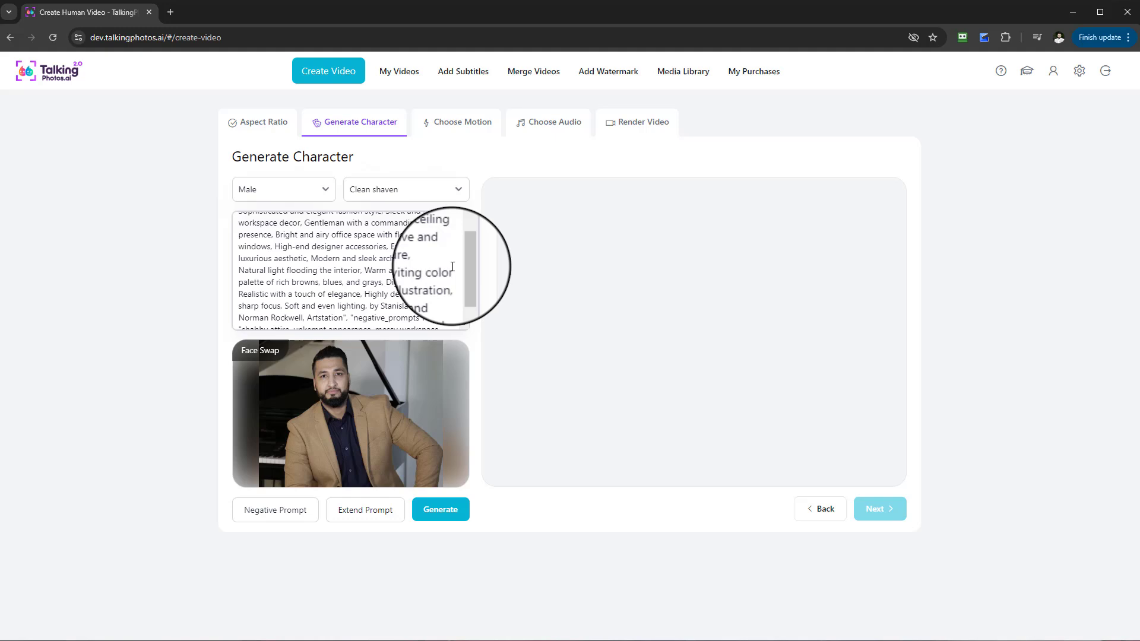
mouse_move(462, 309)
left_mouse_down()
mouse_move(464, 227)
mouse_move(460, 308)
left_mouse_up()
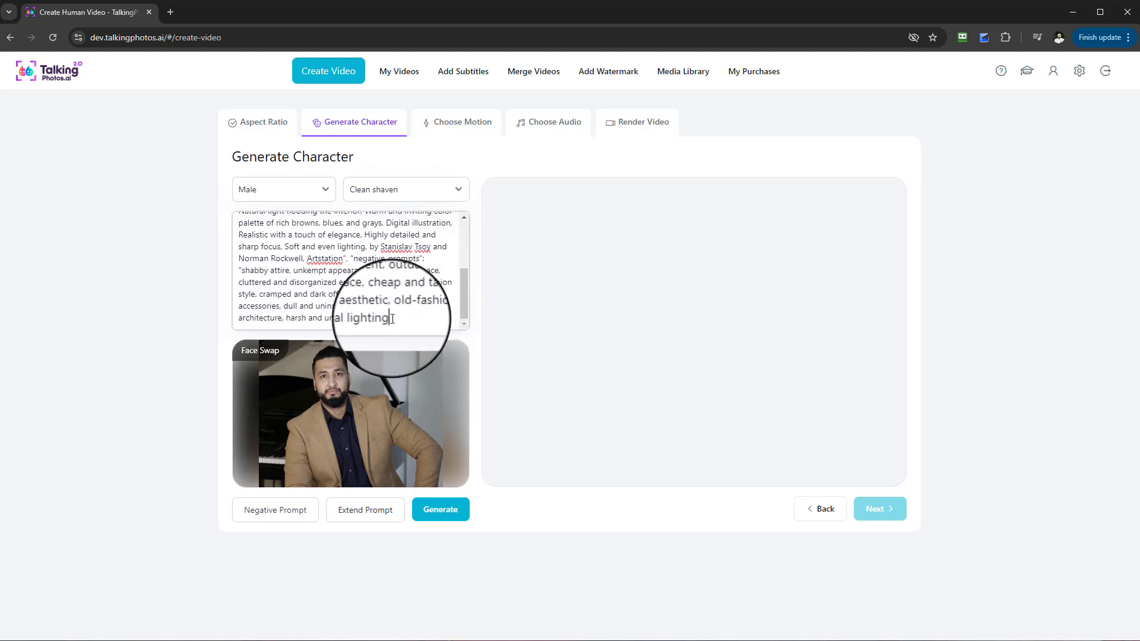
left_click_drag(392, 319, 419, 318)
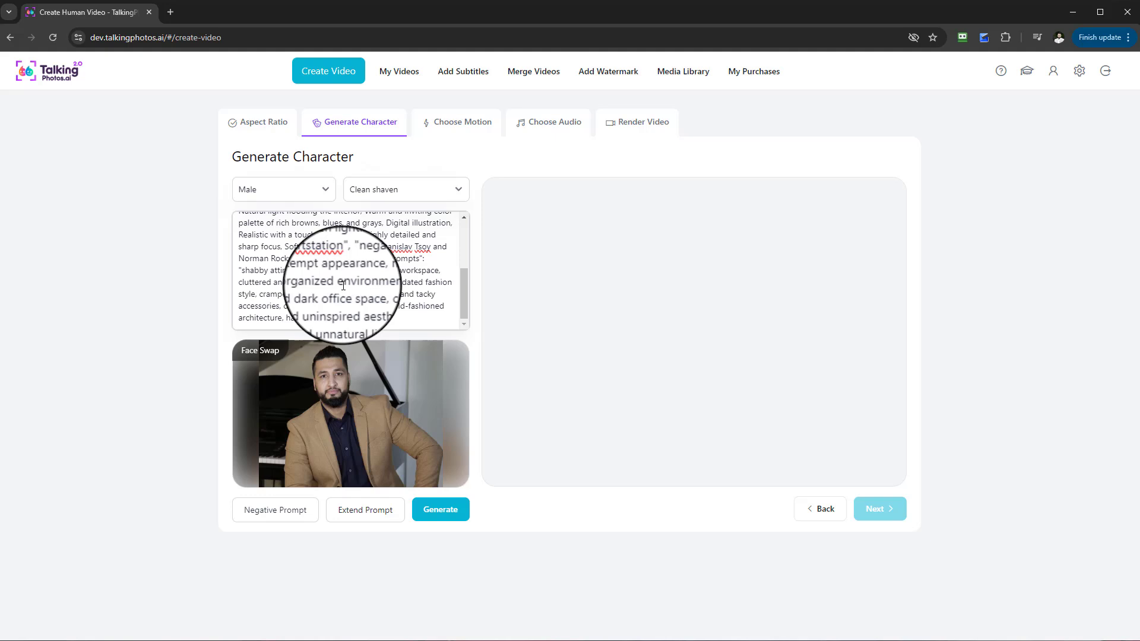
- Generate the character image of a bearded man in a navy suit in a bright office
left_click(441, 517)
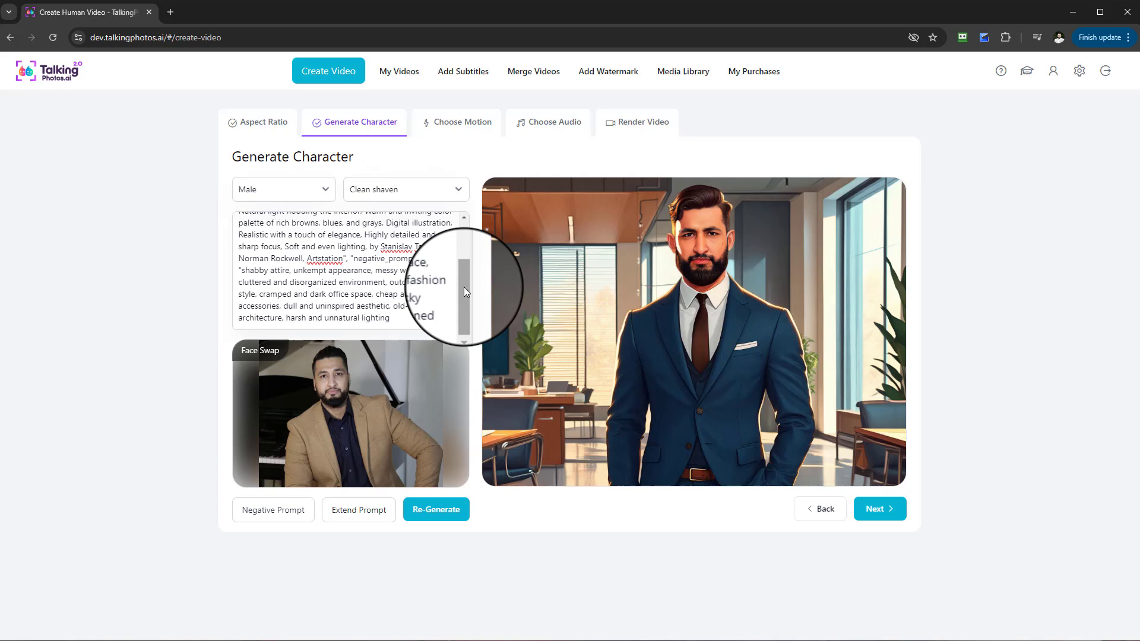
mouse_move(464, 287)
left_mouse_down()
mouse_move(466, 236)
mouse_move(462, 301)
left_mouse_up()
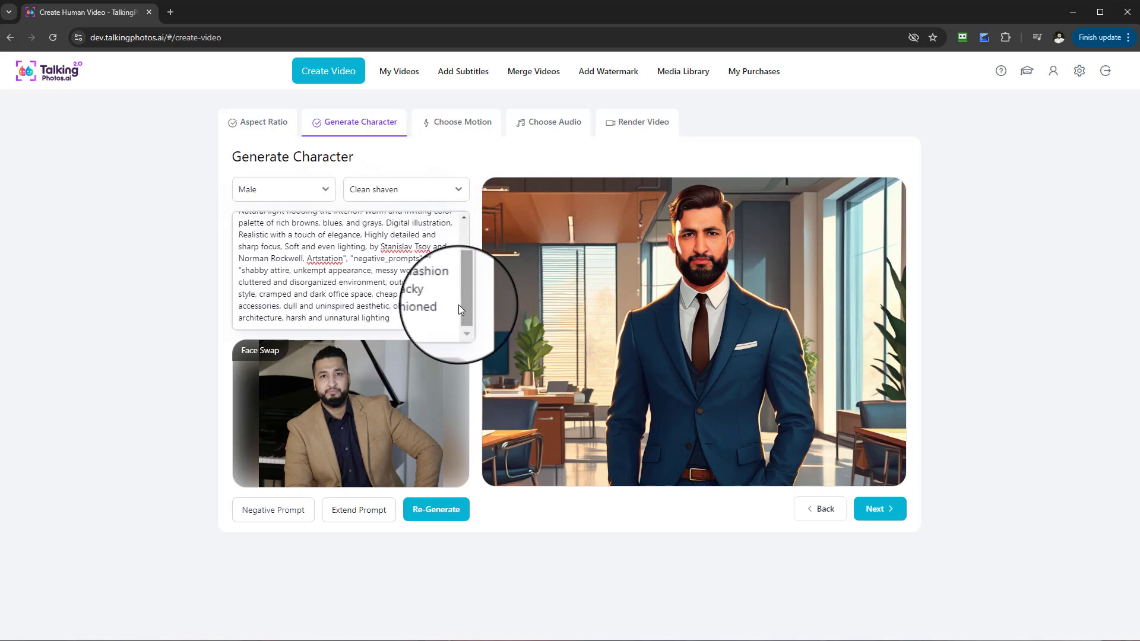
mouse_move(878, 207)
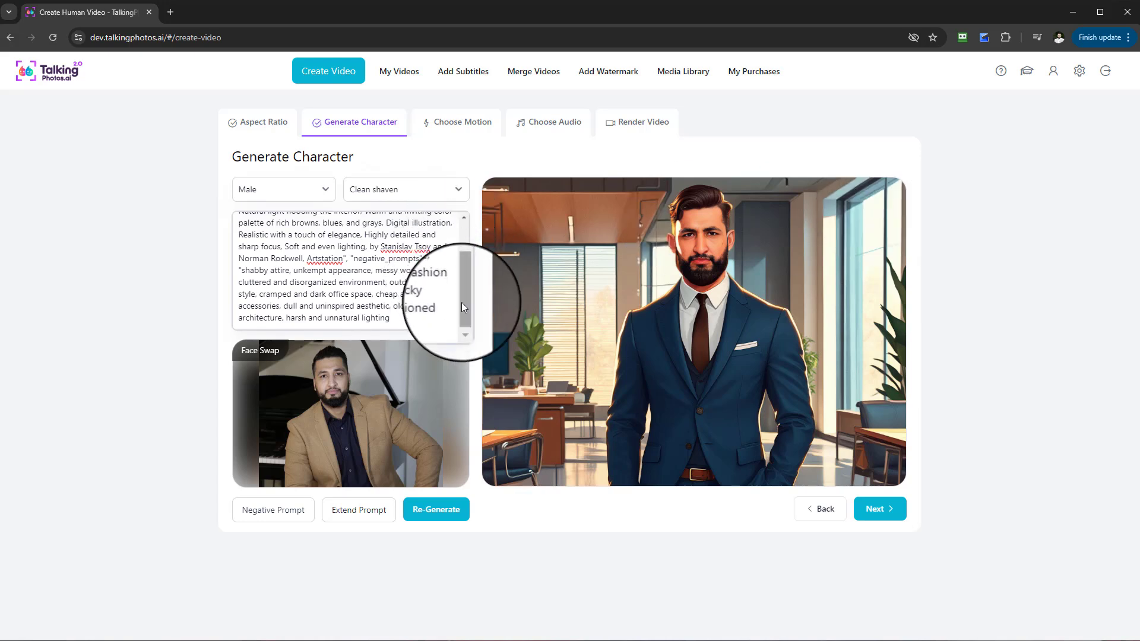
left_click_drag(461, 301, 464, 237)
mouse_move(777, 315)
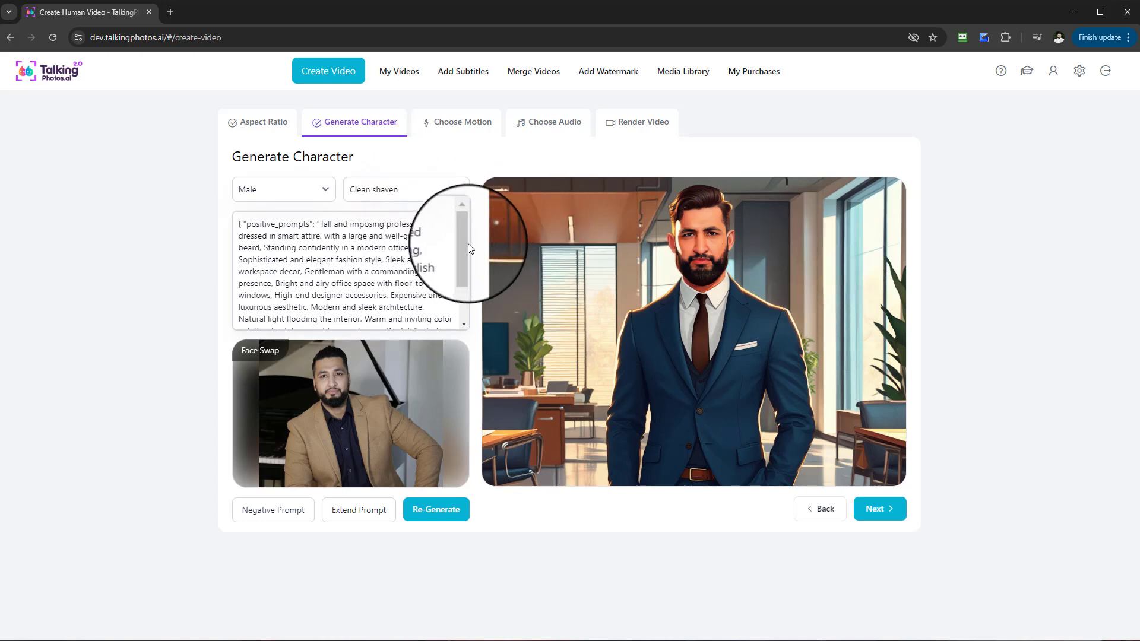
left_click_drag(467, 249, 463, 312)
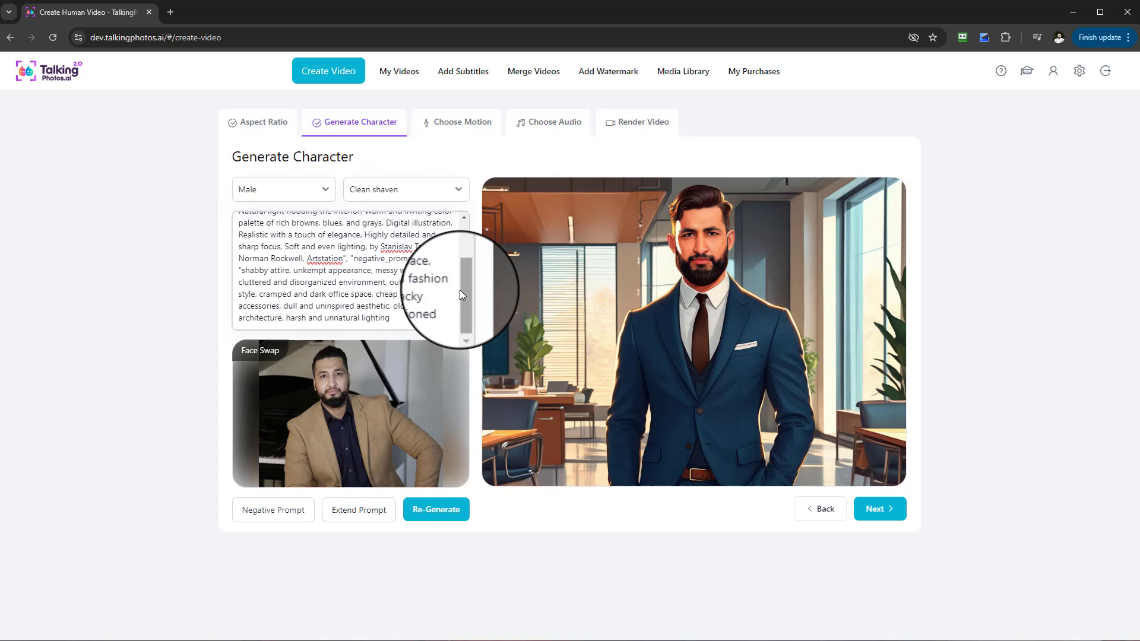
left_click_drag(461, 290, 458, 246)
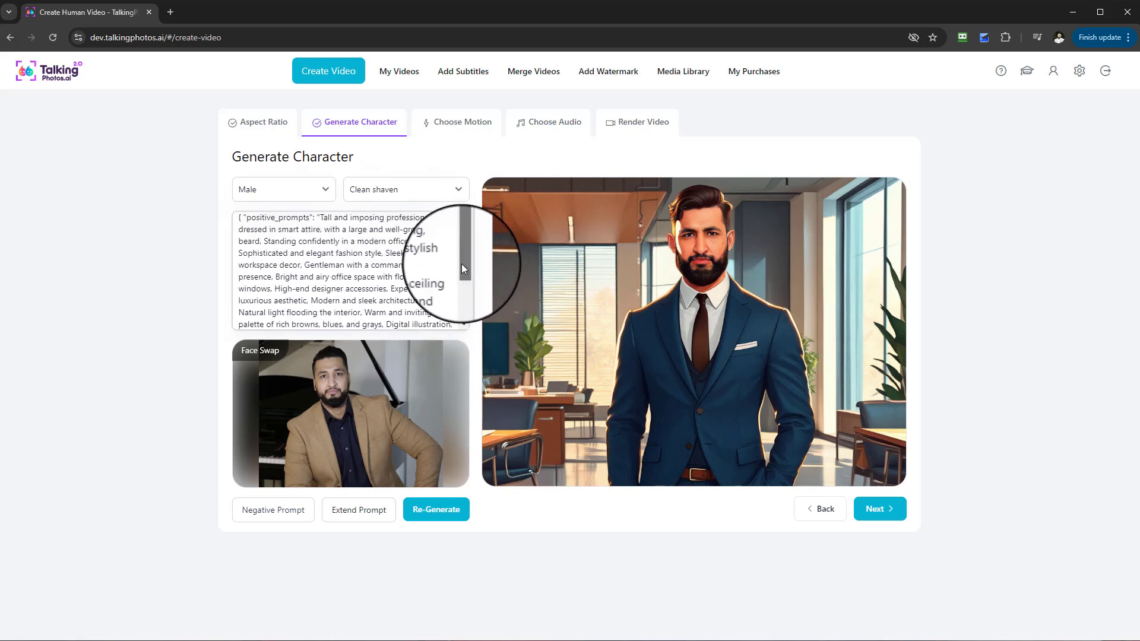
mouse_move(458, 268)
left_mouse_down()
mouse_move(455, 295)
mouse_move(460, 244)
left_mouse_up()
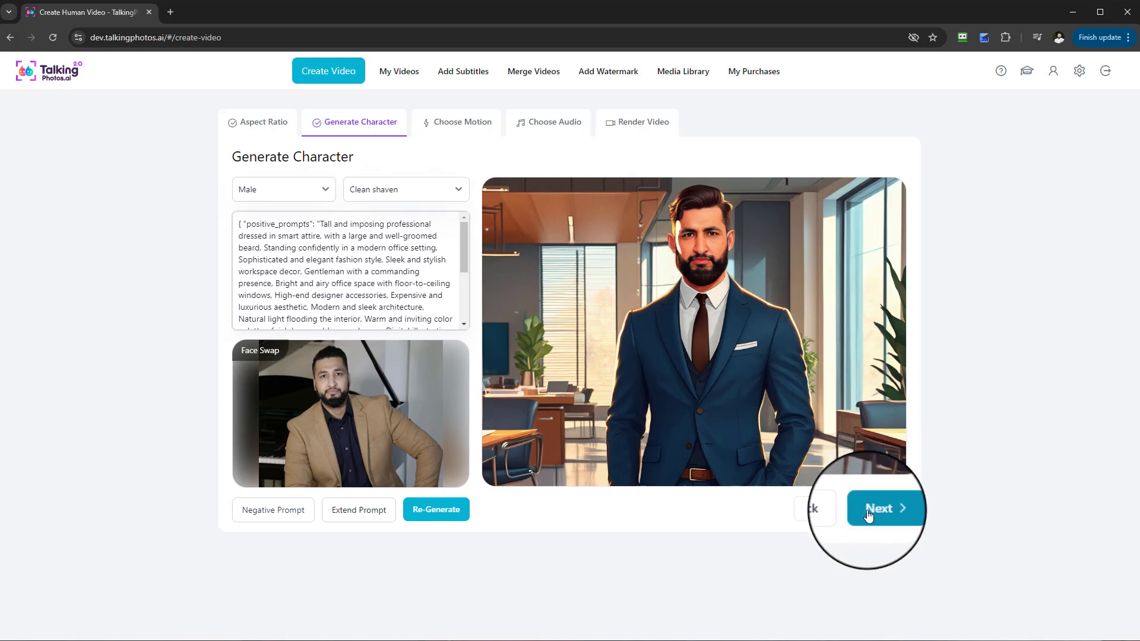
mouse_move(612, 179)
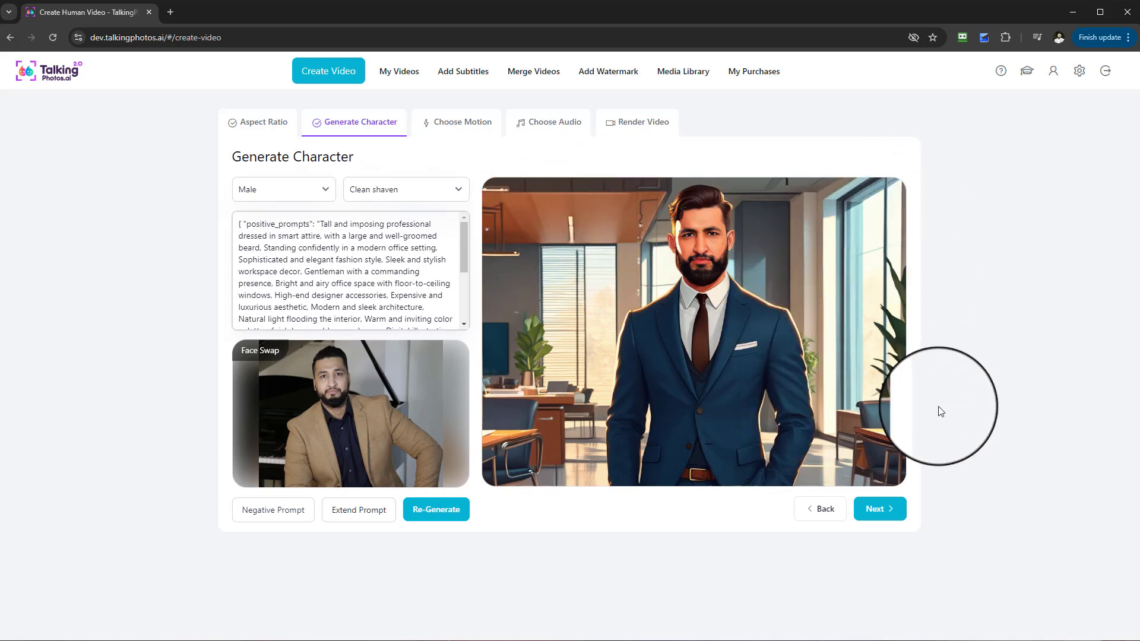
- Pick the 'Excited, dancing' card from the motion grid and advance to the audio step
left_click(879, 517)
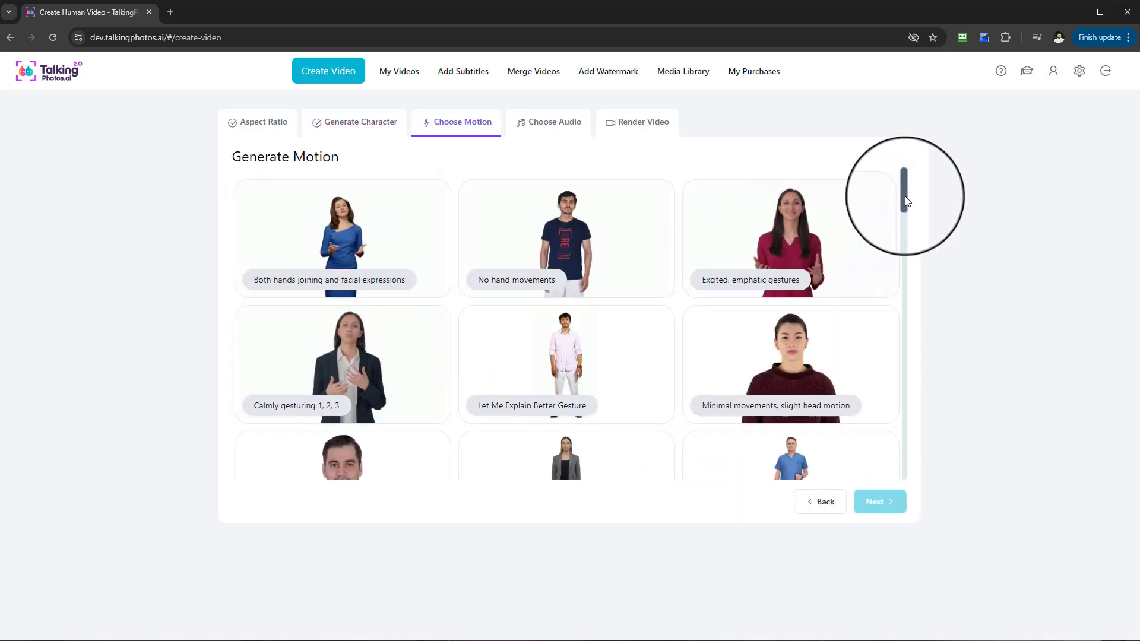
mouse_move(906, 200)
left_mouse_down()
mouse_move(908, 262)
mouse_move(860, 433)
mouse_move(874, 193)
mouse_move(908, 212)
mouse_move(896, 398)
mouse_move(906, 469)
mouse_move(913, 192)
left_mouse_up()
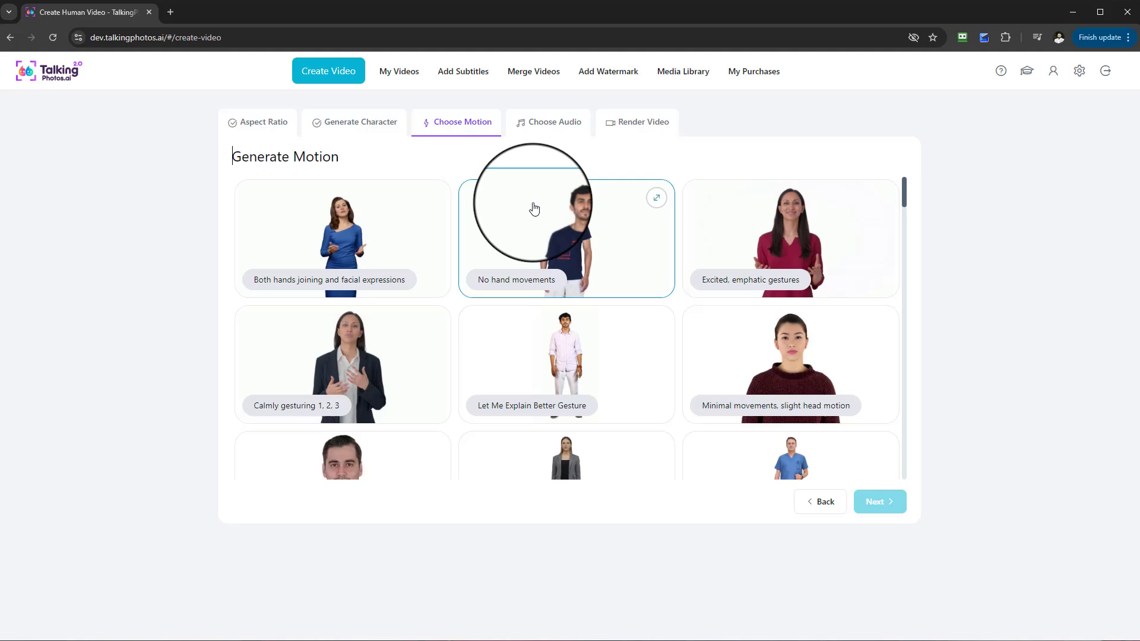
scroll(738, 279, "down", 1)
scroll(364, 283, "down", 3)
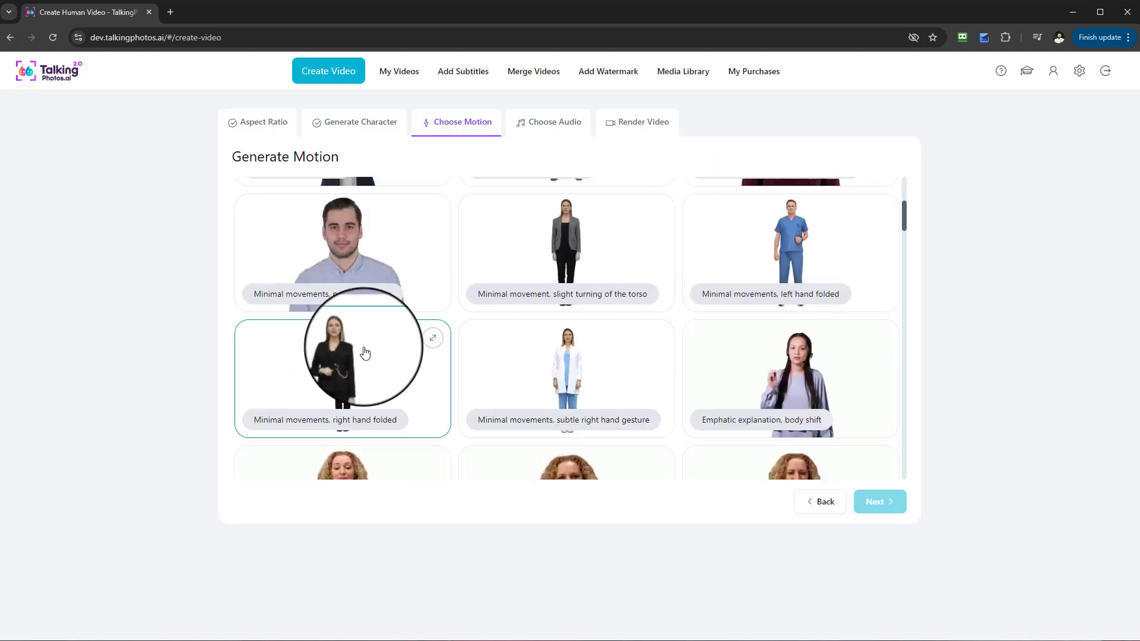
scroll(384, 353, "down", 4)
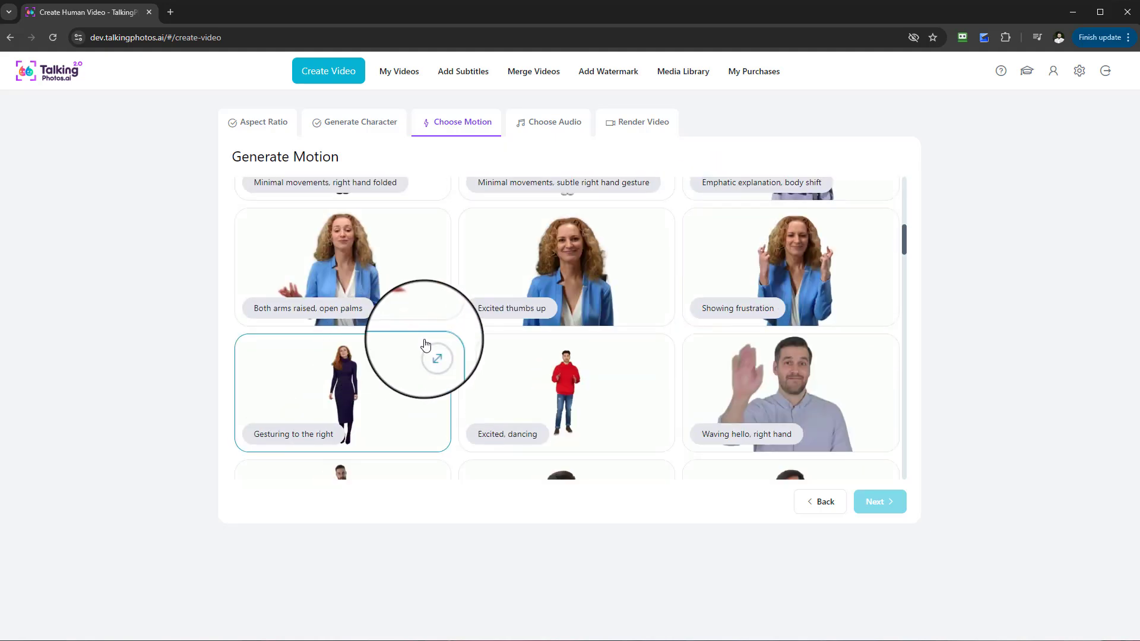
scroll(585, 364, "down", 1)
scroll(618, 326, "down", 2)
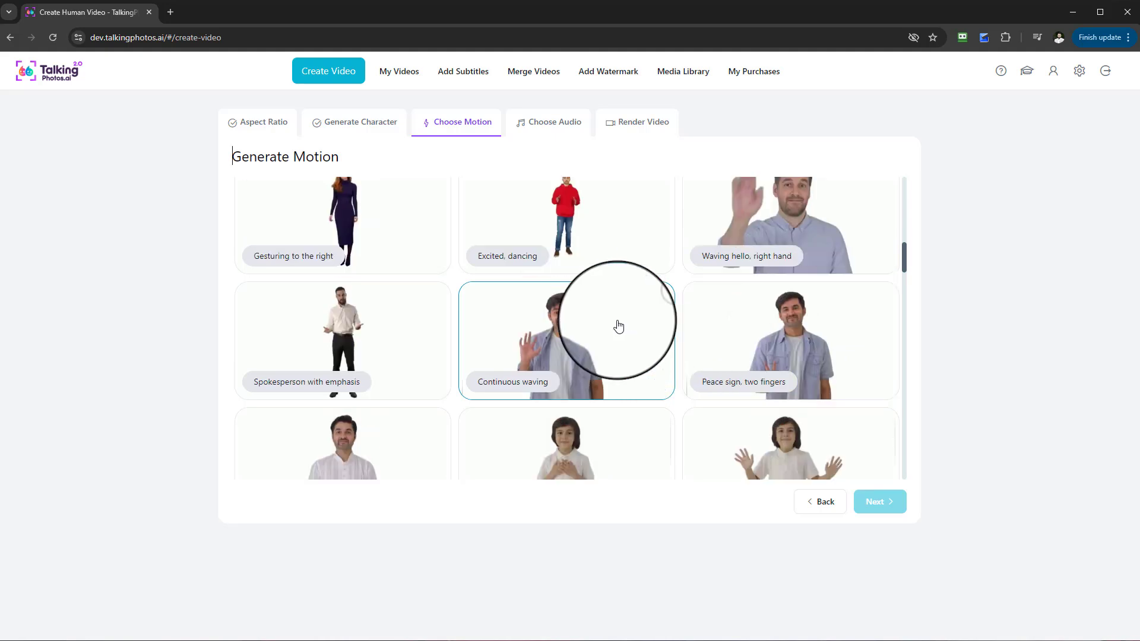
left_click(537, 219)
scroll(584, 382, "down", 1)
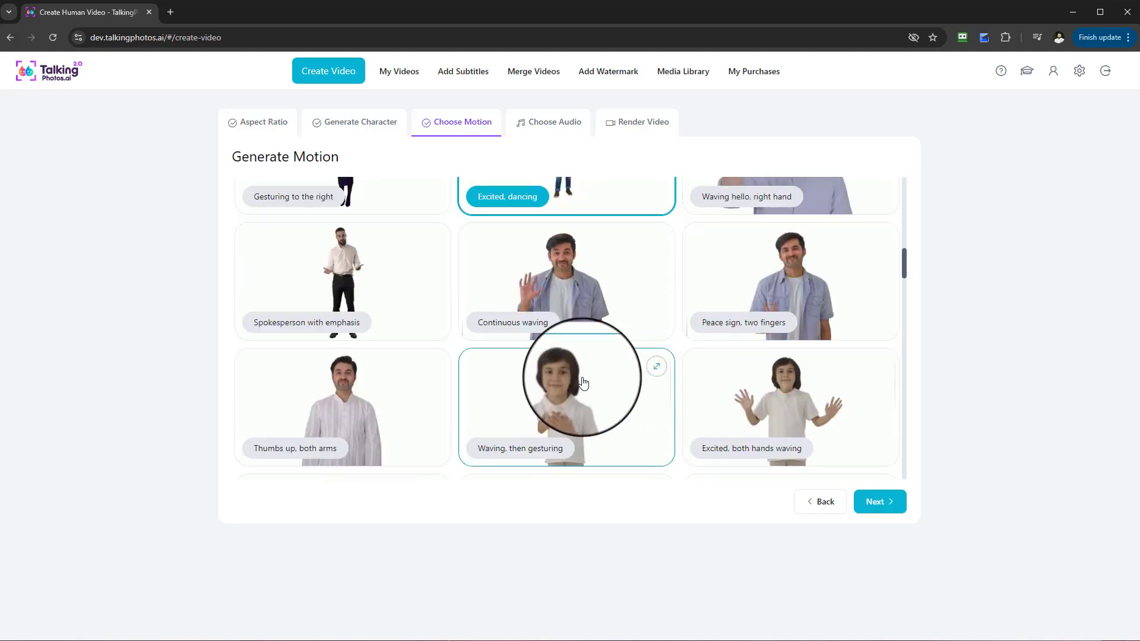
left_click(878, 501)
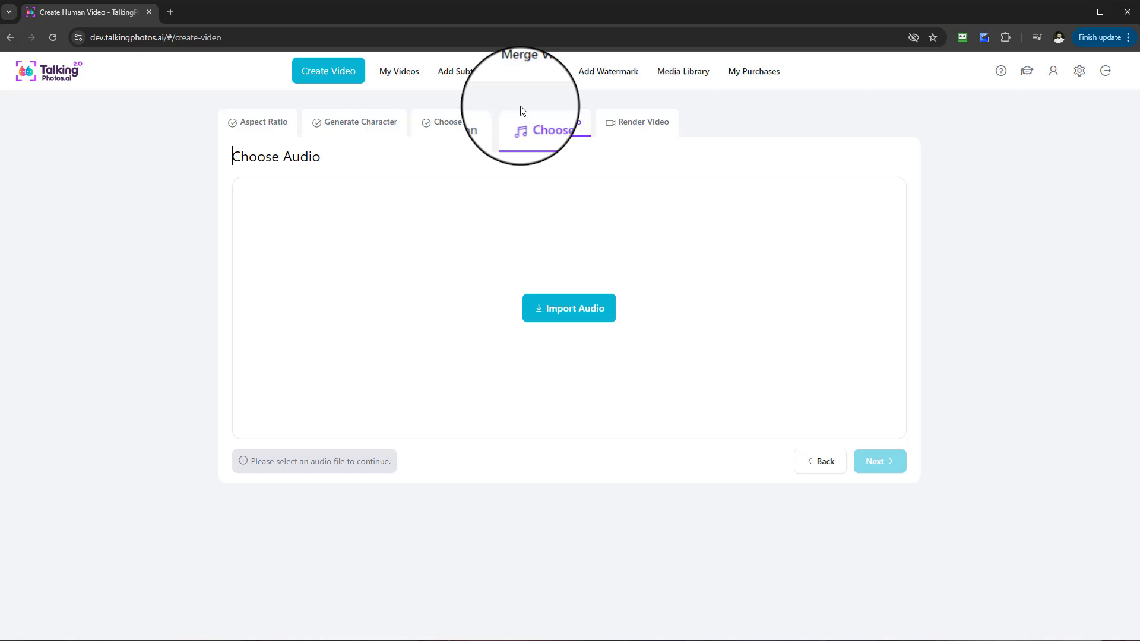
- Attach 'As You Fade Away - NEFFEX female short' from the MUSIC folder as the audio
left_click(561, 331)
scroll(766, 415, "down", 2)
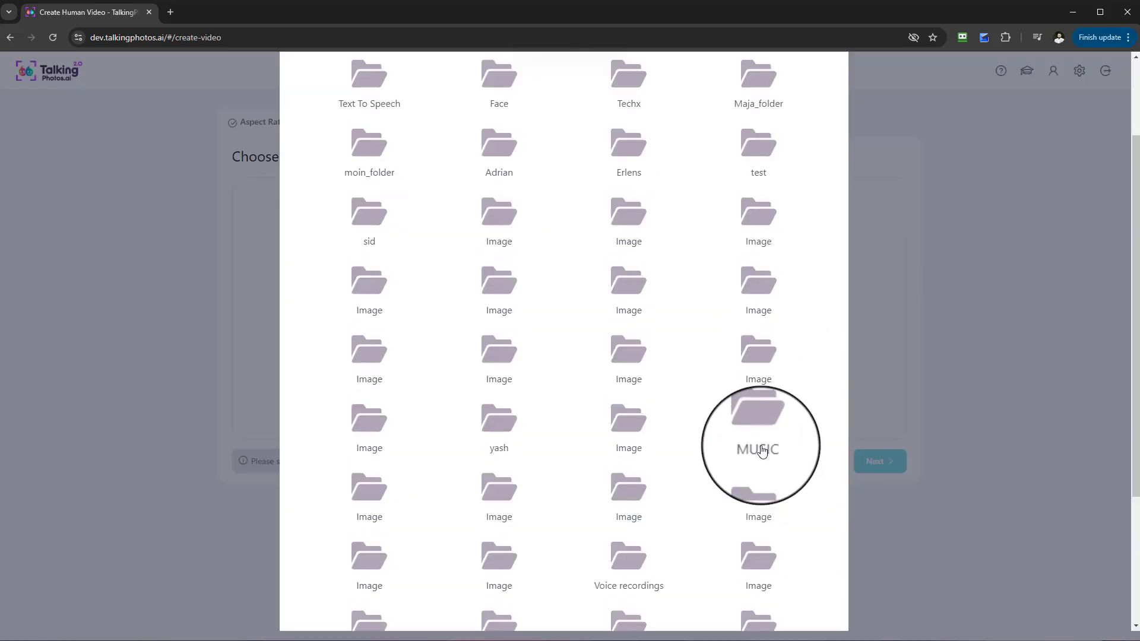
left_click(758, 422)
left_click(370, 336)
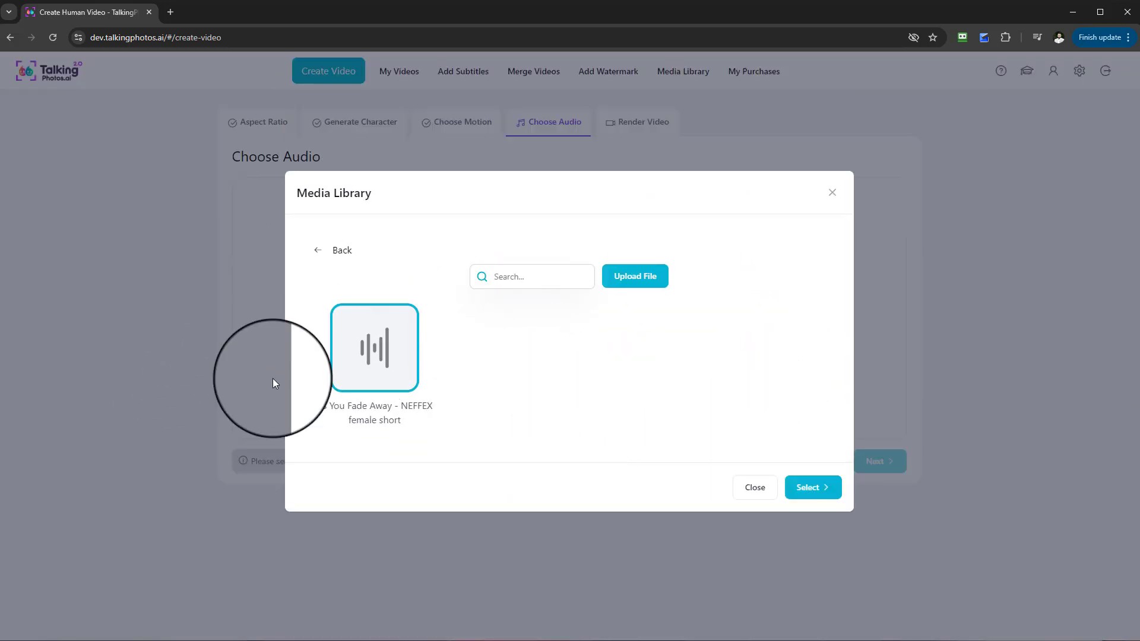
left_click(822, 493)
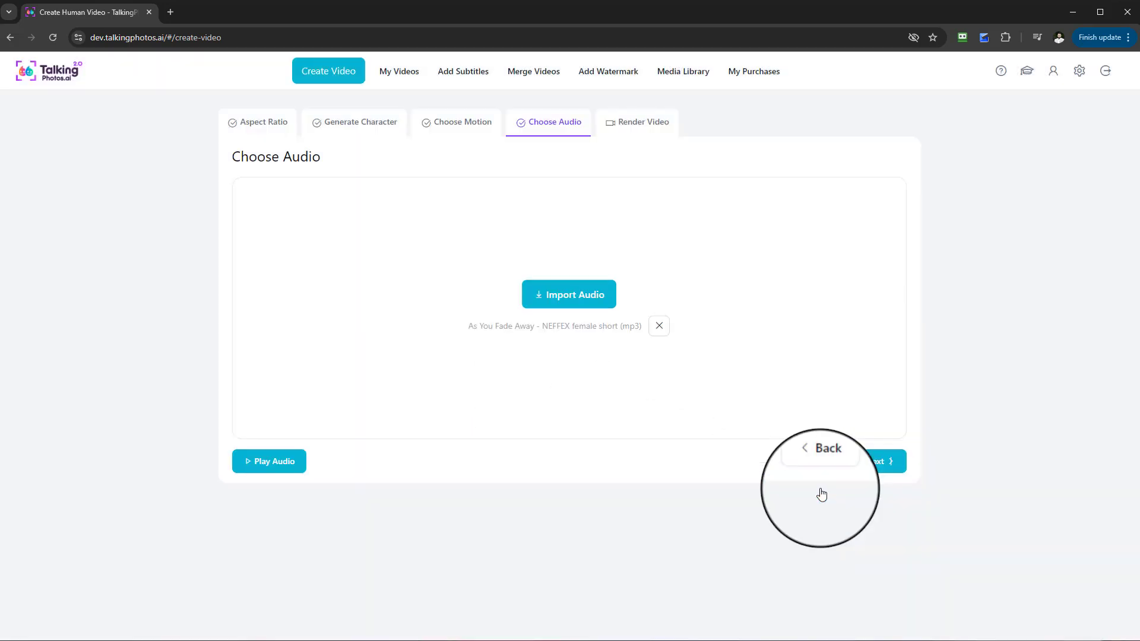
left_click(878, 462)
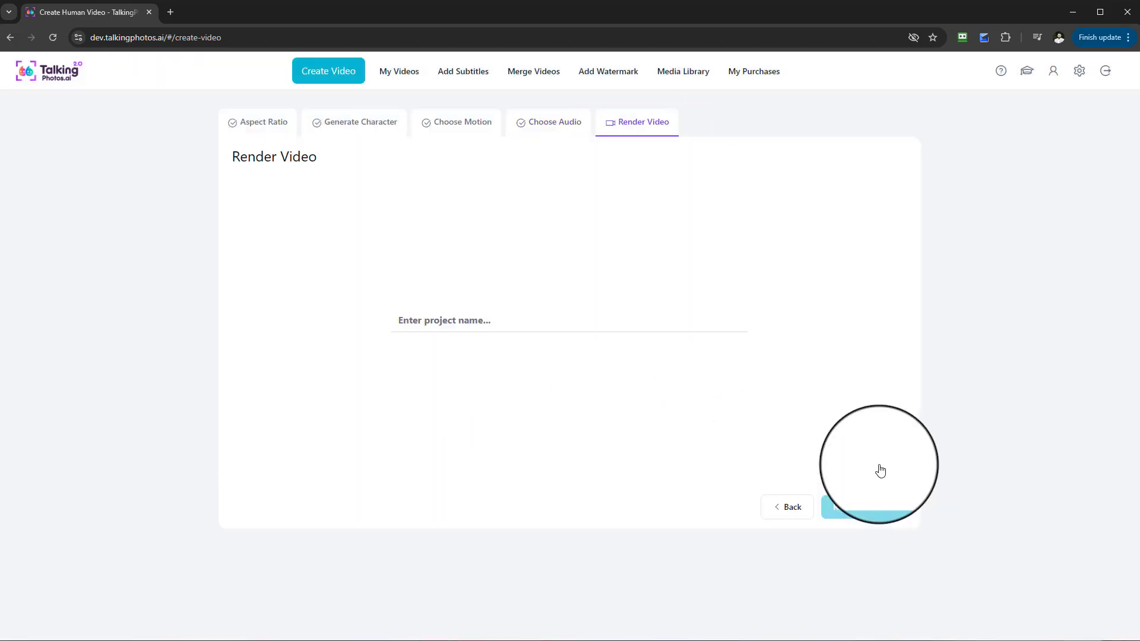
- Render the project 'Singing Professional Video - Human Version 1' and follow it in My Videos
left_click(454, 327)
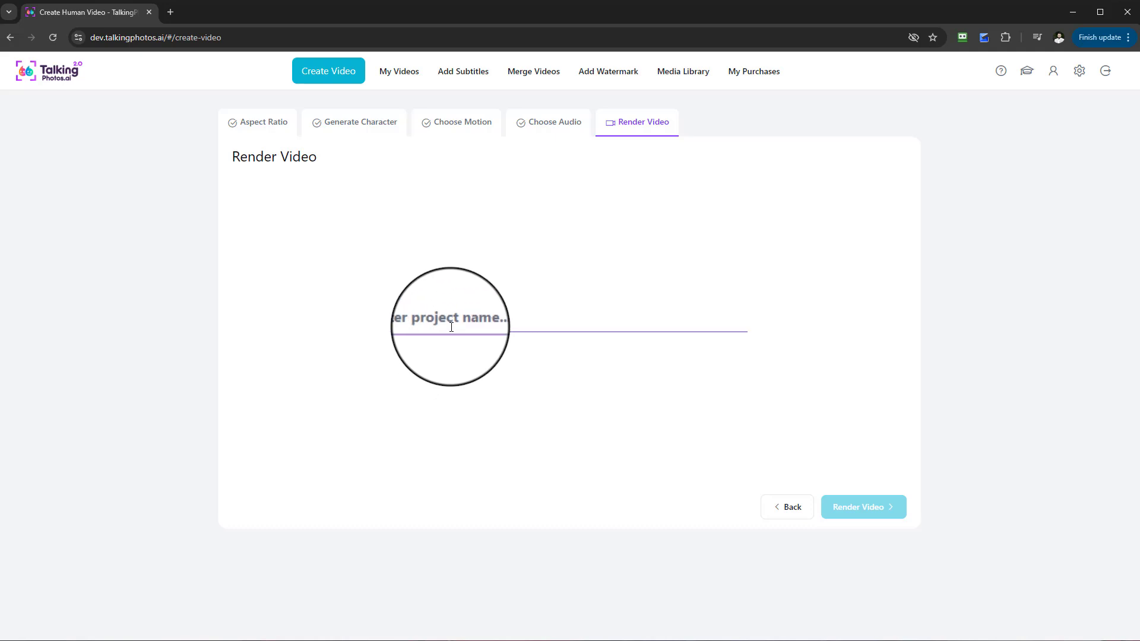
key("Caps_Lock")
type("A")
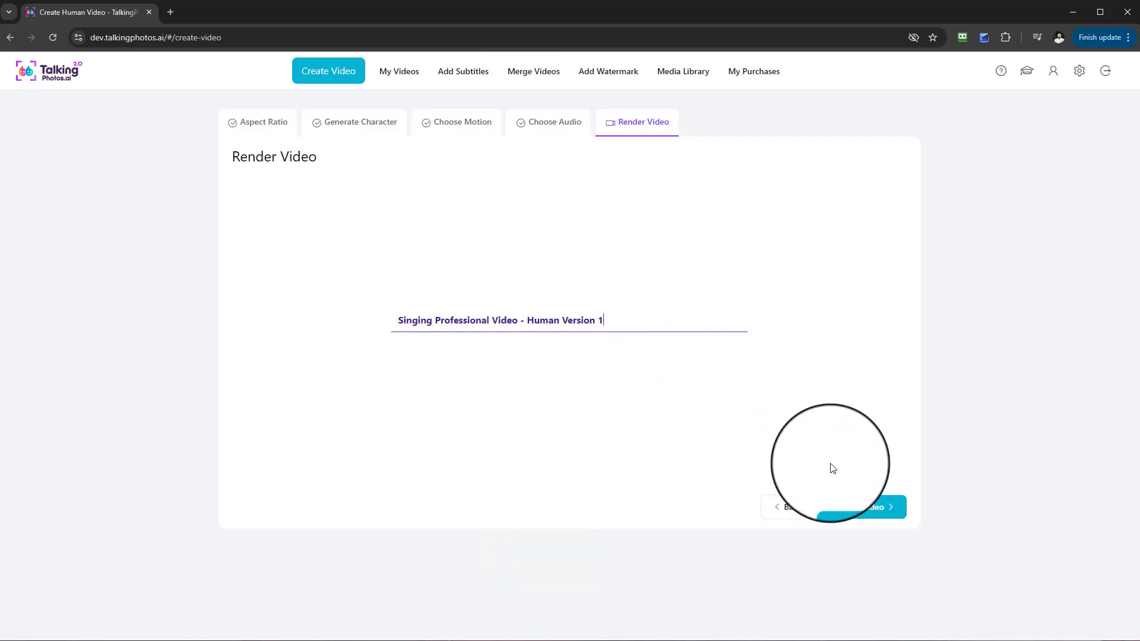
left_click(856, 507)
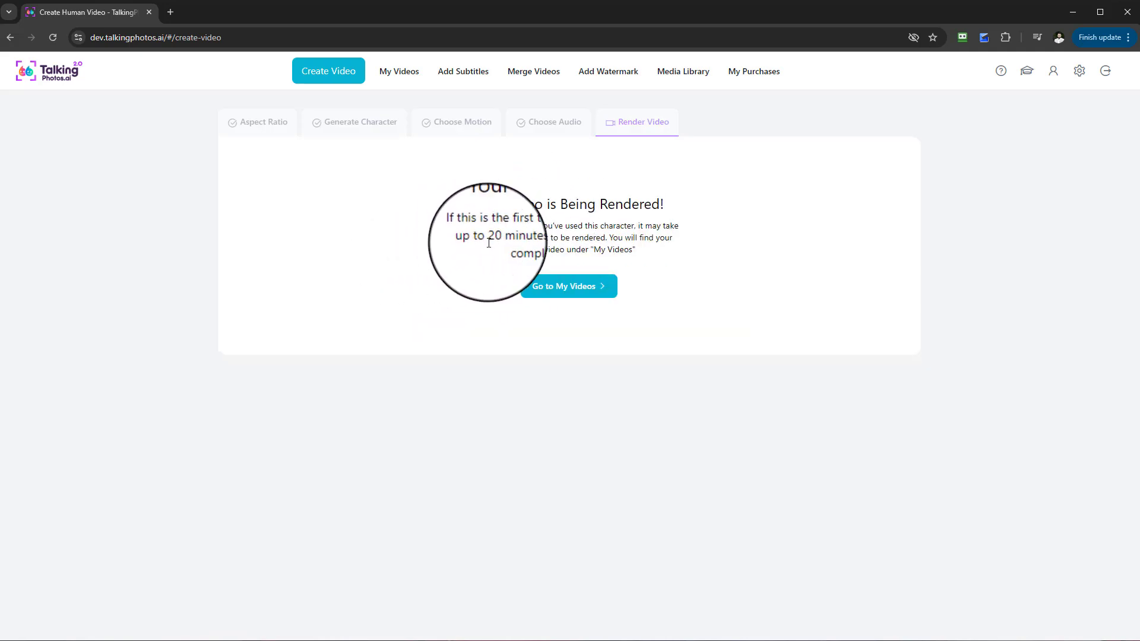
left_click(560, 294)
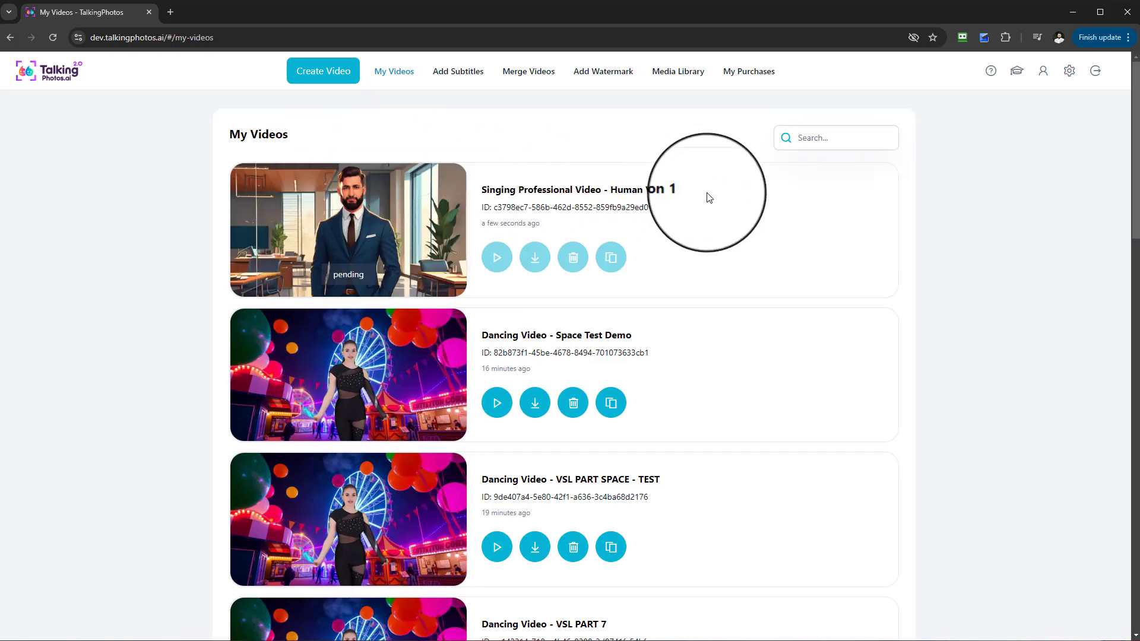
- Select the new businessman video's title, then open the Create a Video type choices
left_click_drag(687, 190, 407, 196)
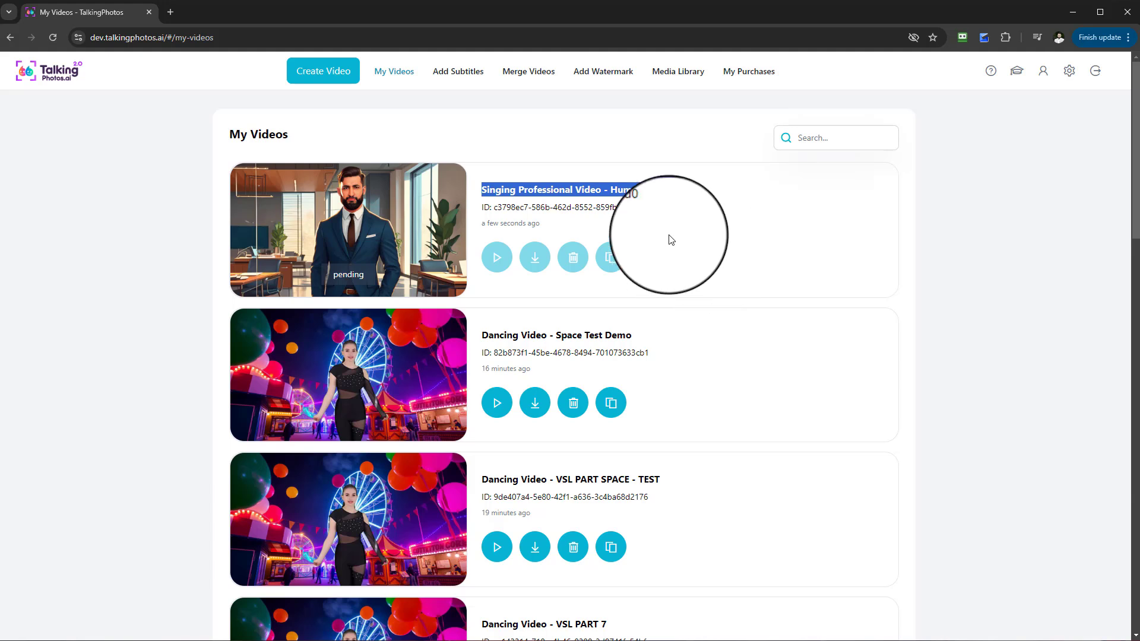
left_click(336, 81)
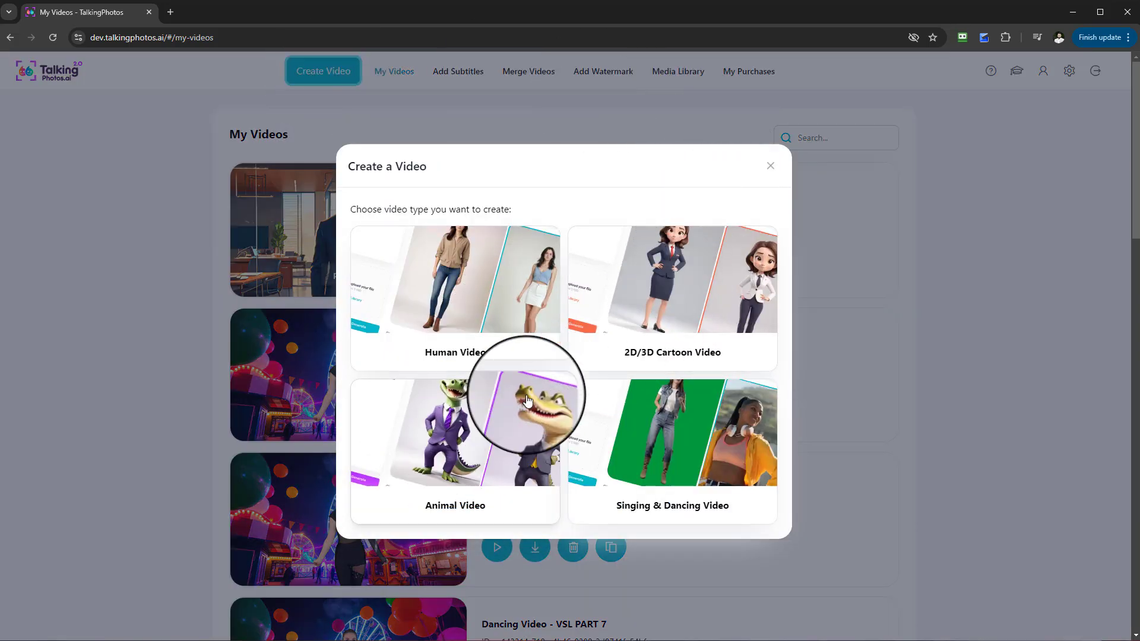
- Start a 9:16 portrait animal video and, with no previous characters, begin creating a new one
left_click(492, 439)
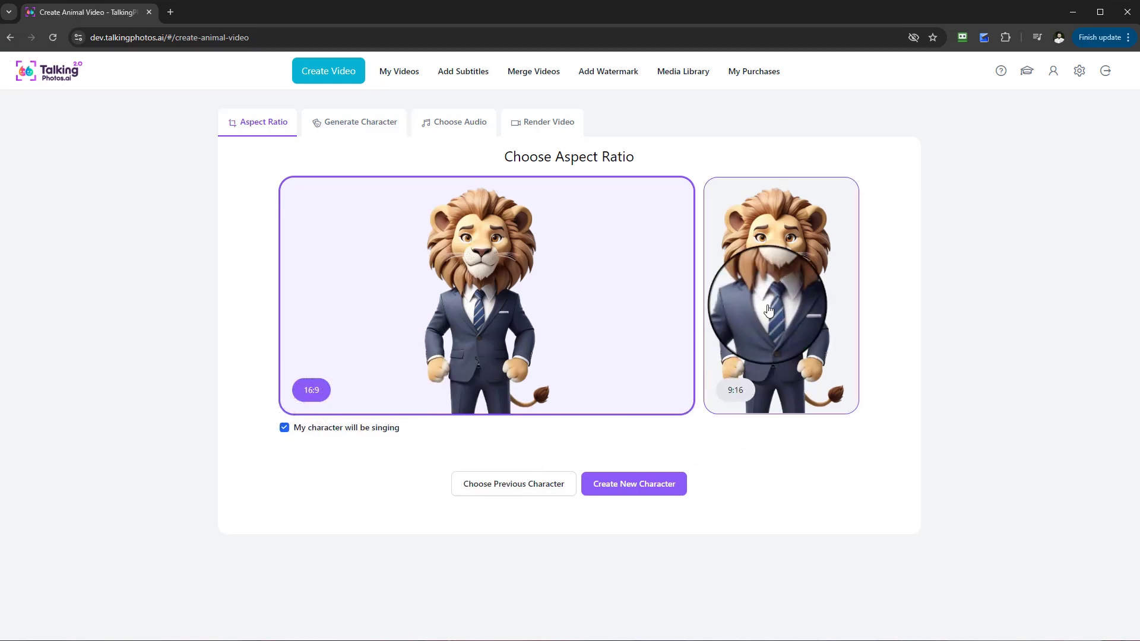
left_click(781, 239)
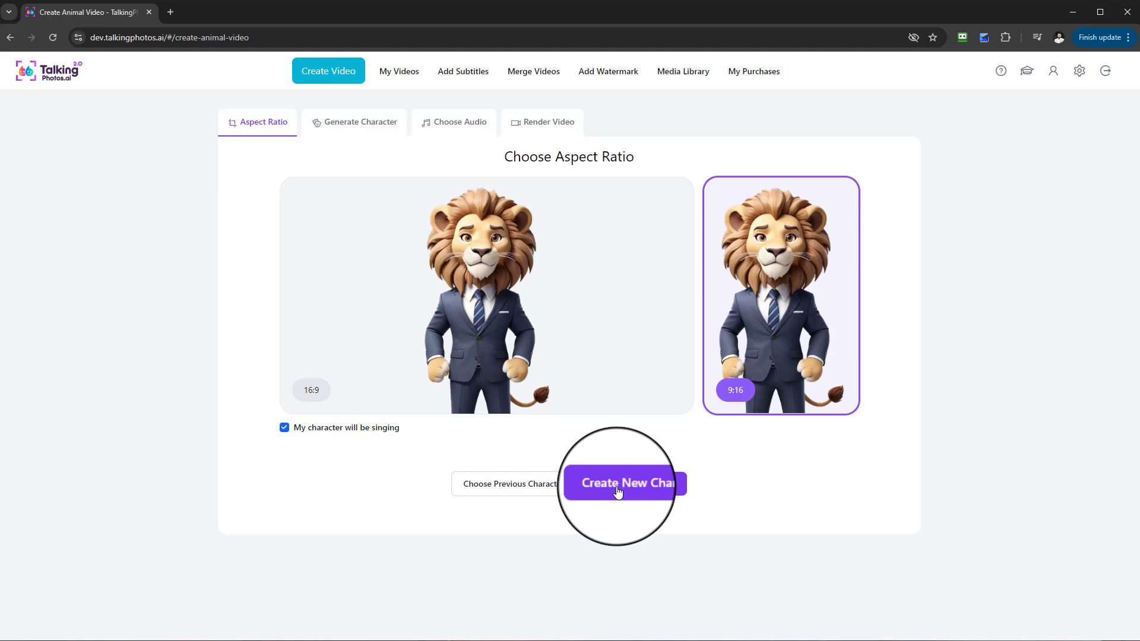
left_click(547, 492)
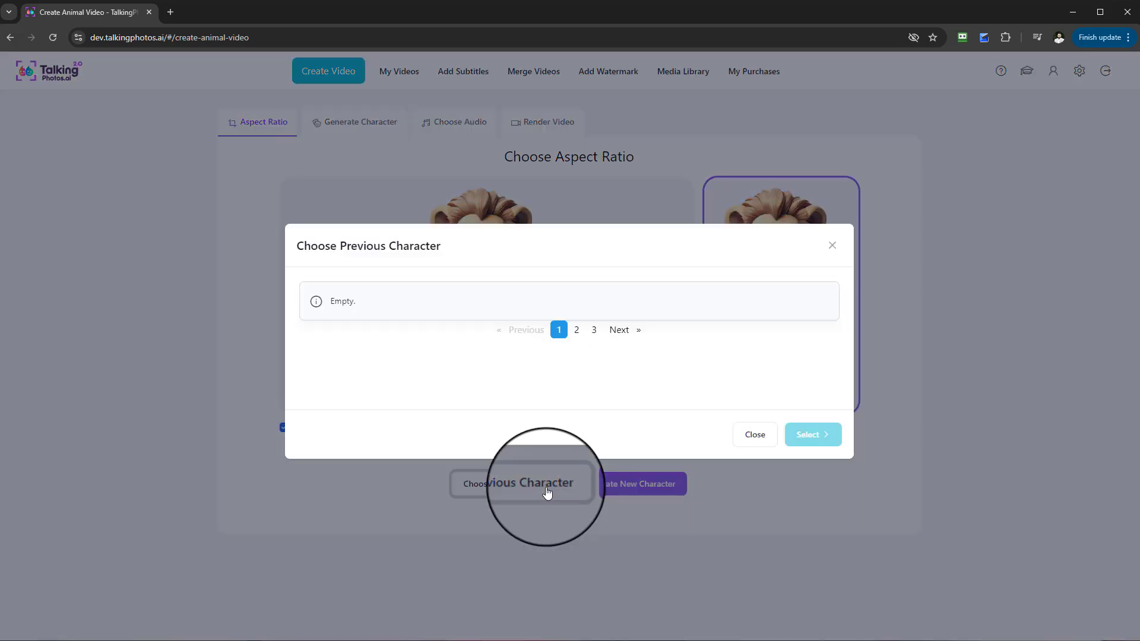
left_click(754, 436)
left_click(612, 491)
- Keep Female, extend the cat prompt, generate the orange kitten character and download its image
left_click(332, 195)
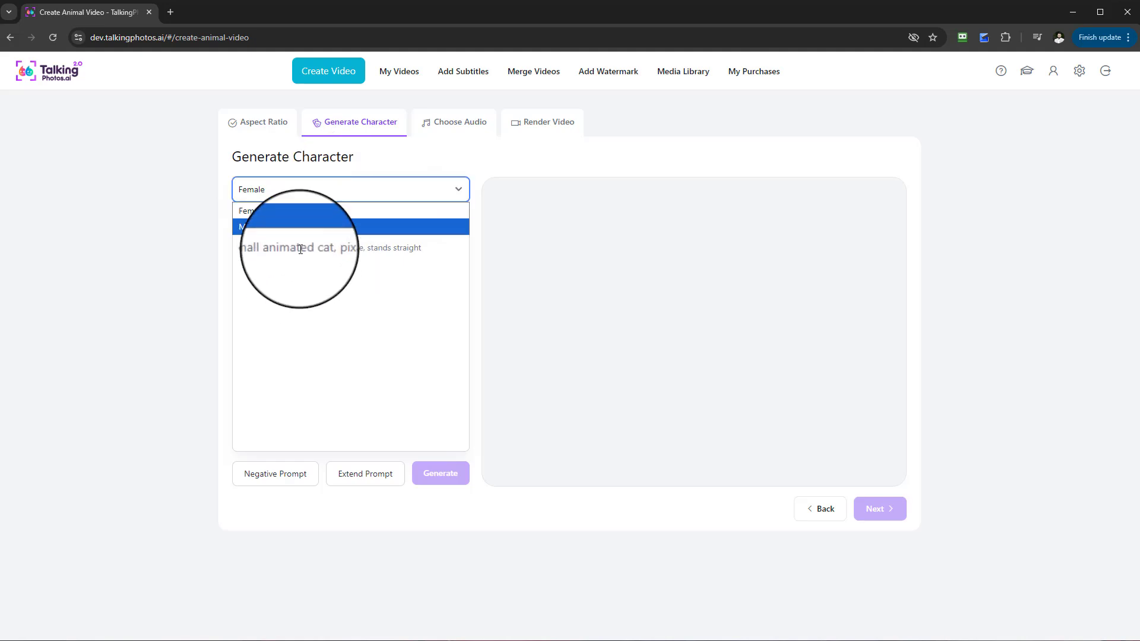
left_click(298, 261)
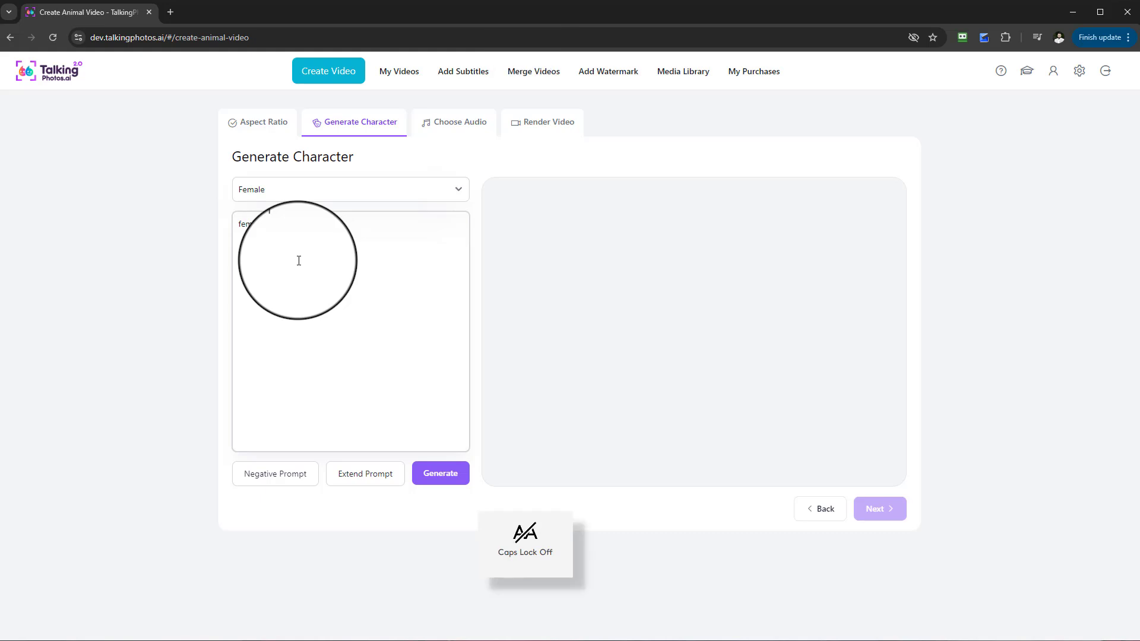
left_click(382, 488)
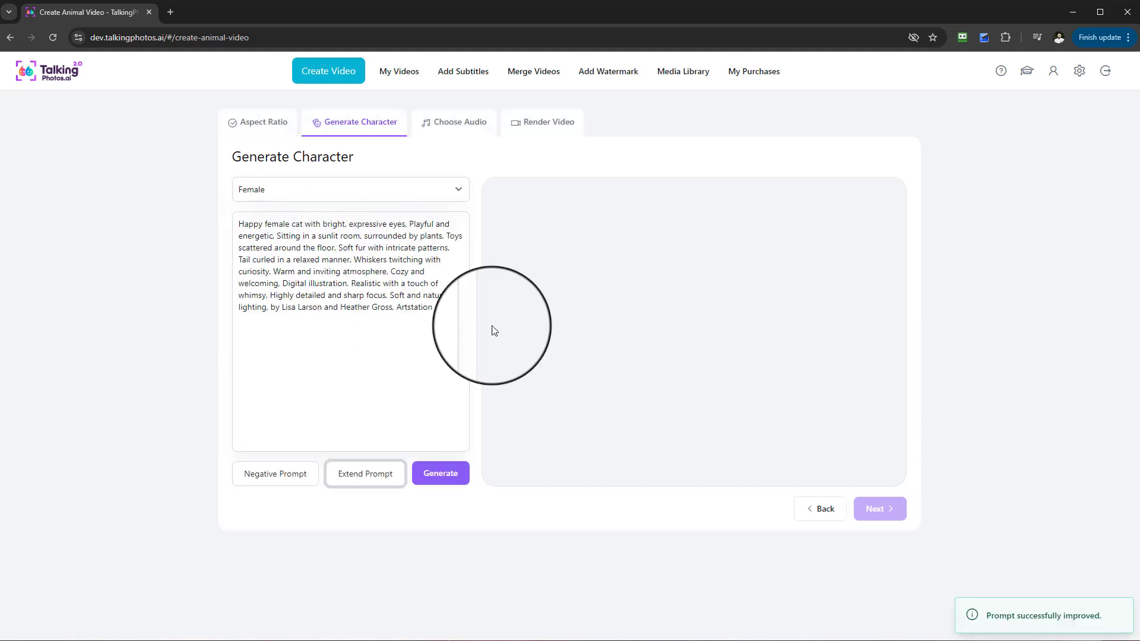
left_click(433, 480)
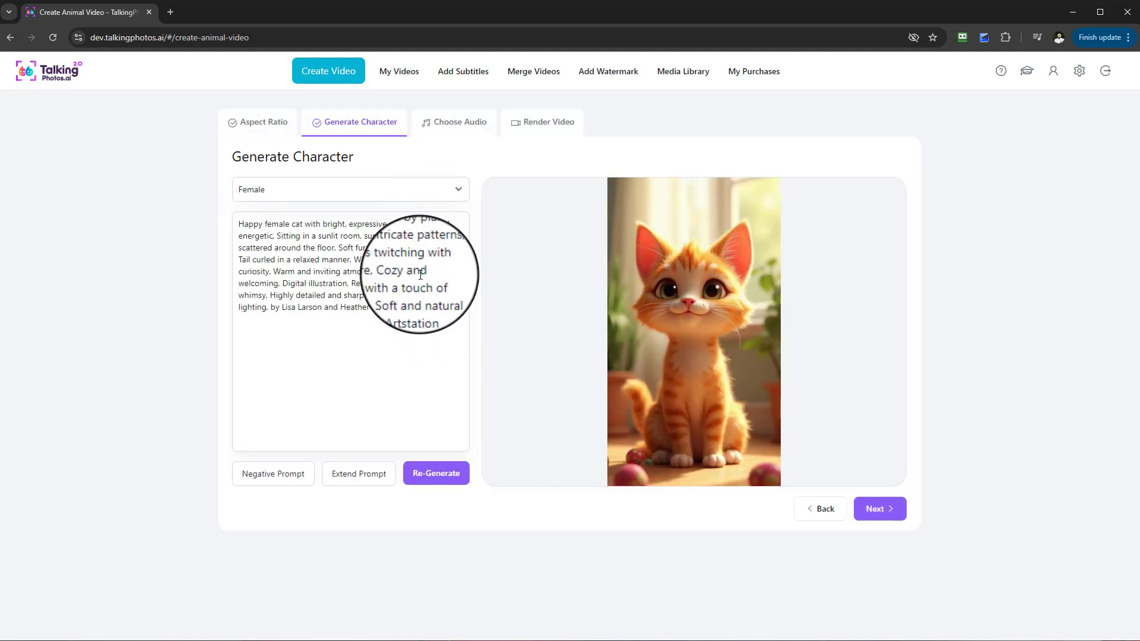
mouse_move(612, 262)
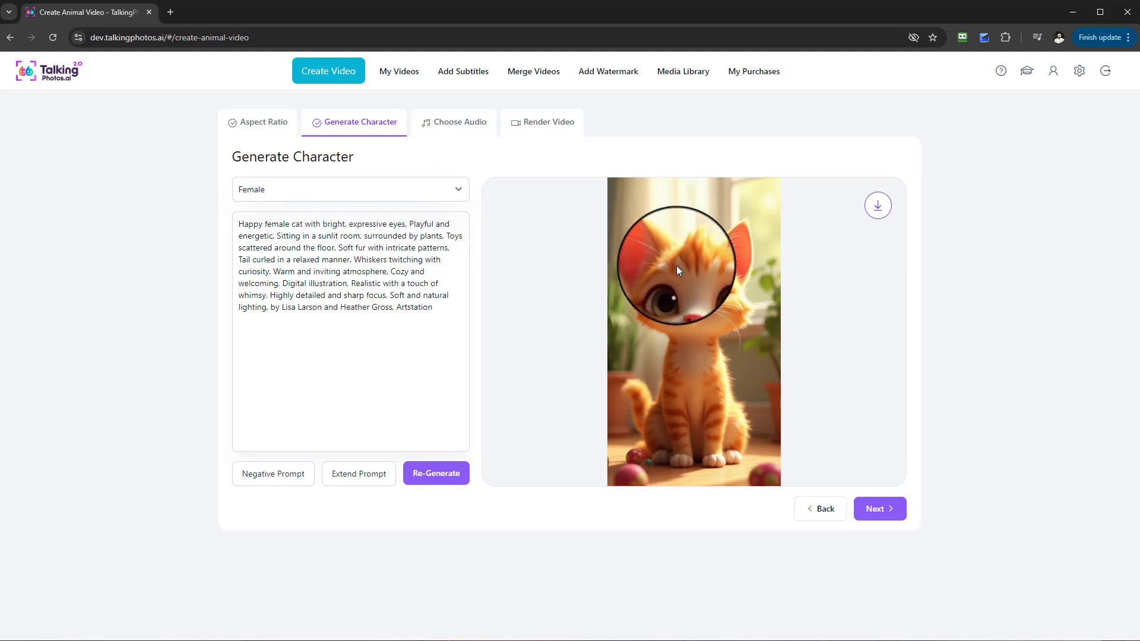
left_click(871, 213)
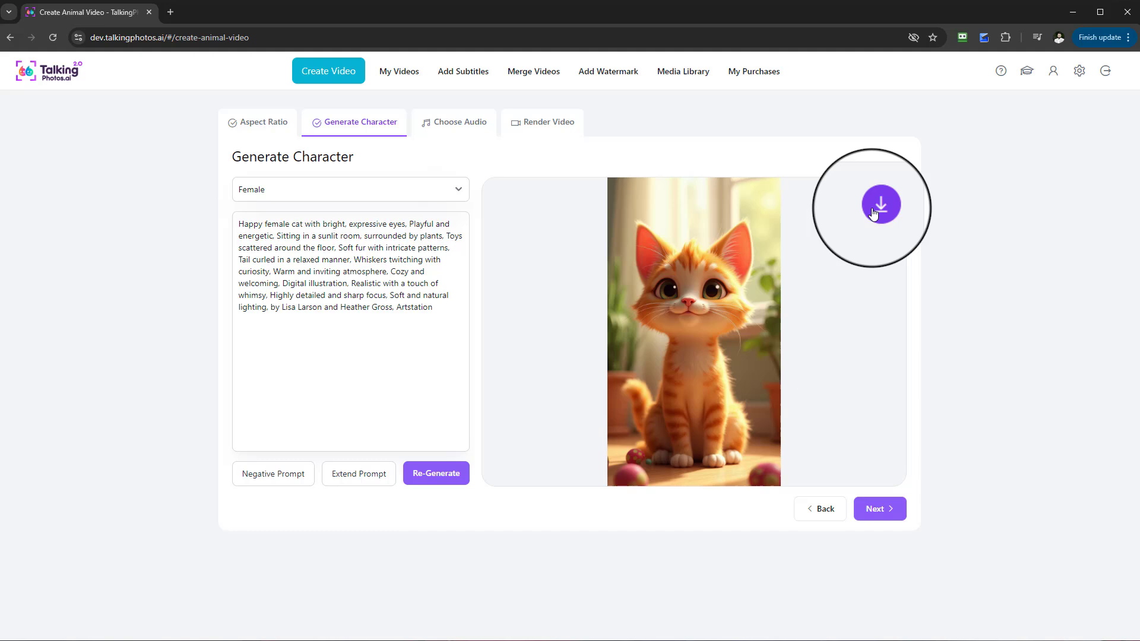
- Attach the female short mp3 from the Media Library folder as audio and continue to rendering
left_click(884, 512)
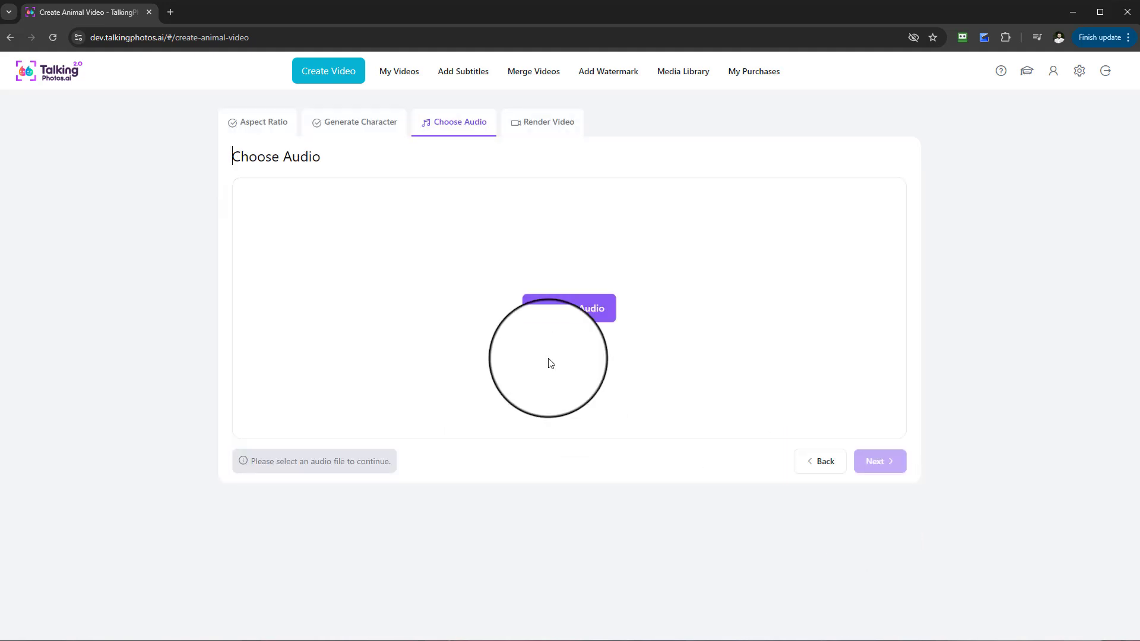
left_click(594, 312)
scroll(736, 357, "down", 5)
left_click(747, 312)
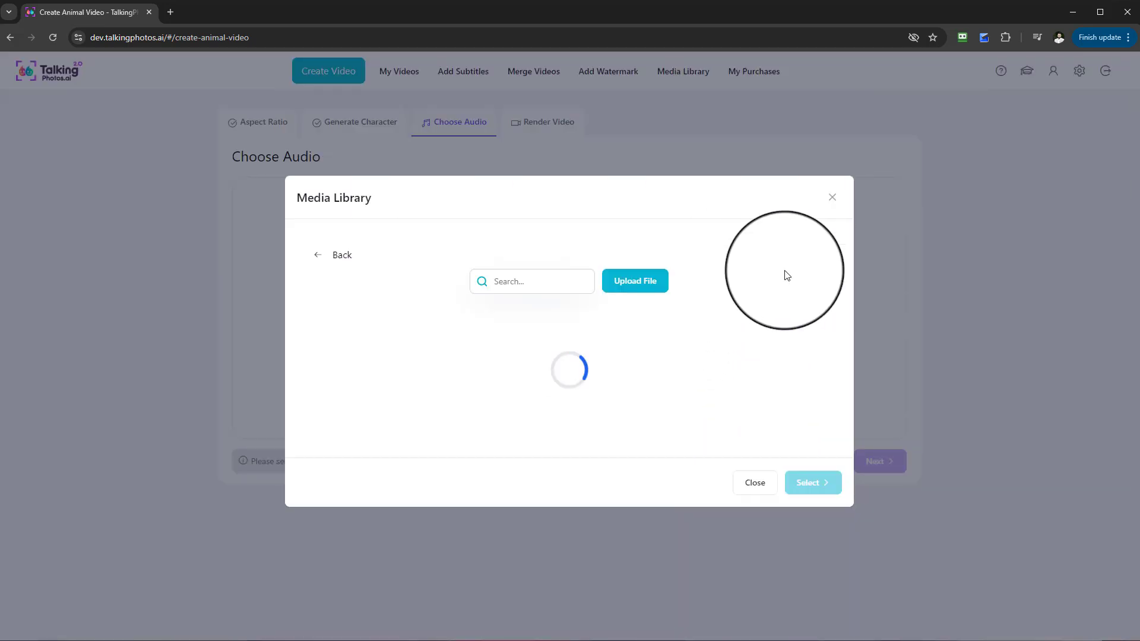
left_click(371, 351)
left_click(794, 486)
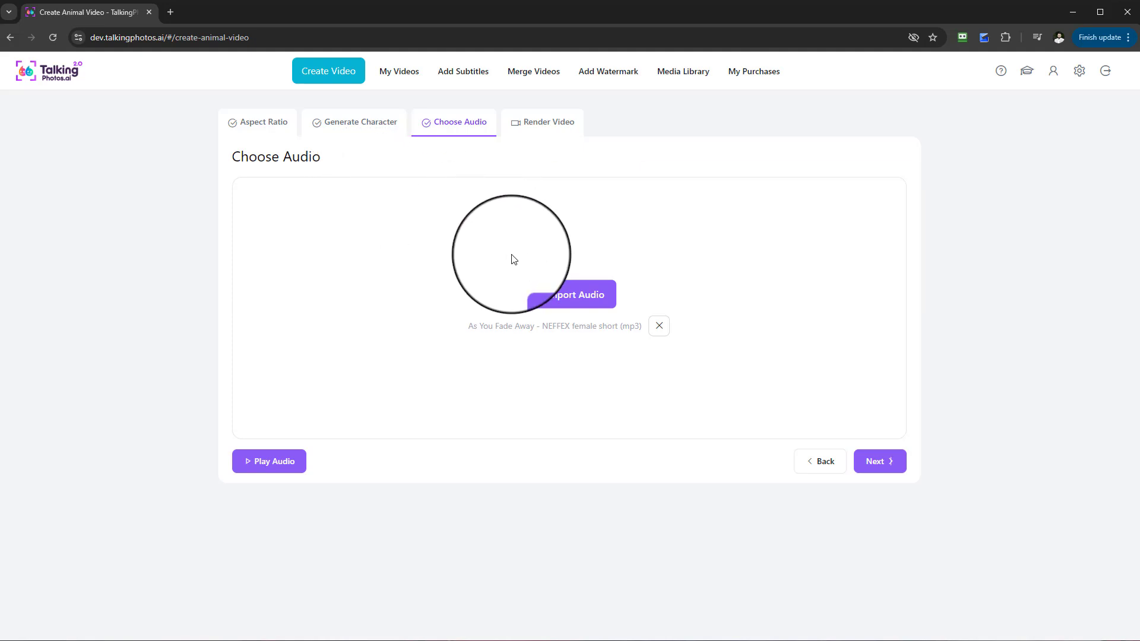
left_click(876, 461)
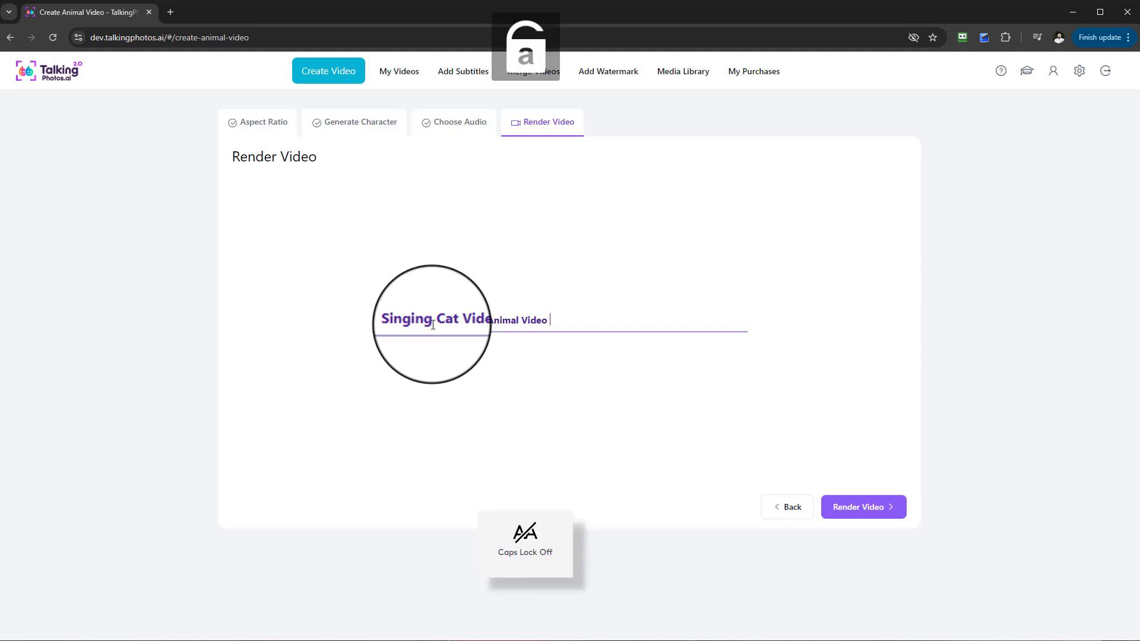
- Render the project as 'Singing Cat Video - Animal Video 1' and go to My Videos
type("1")
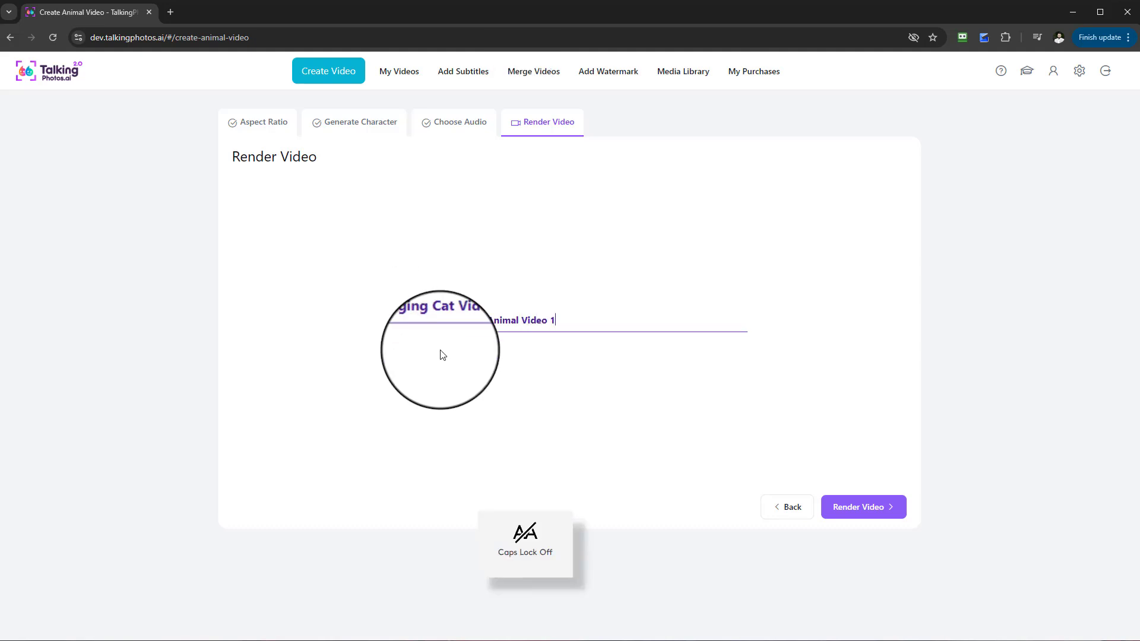
left_click(862, 507)
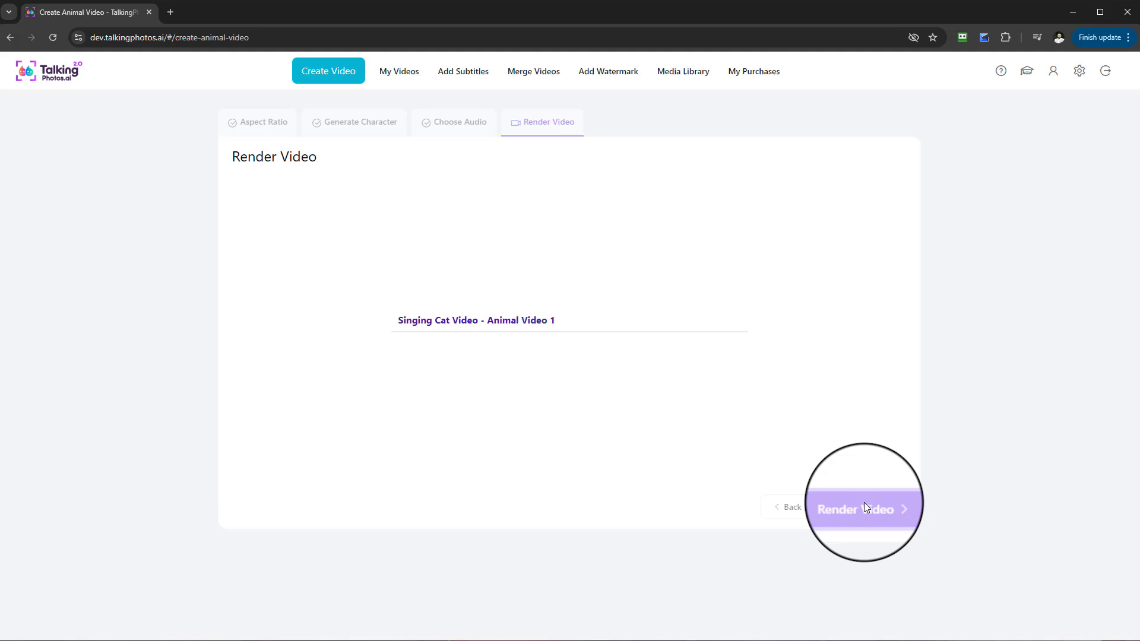
left_click(568, 288)
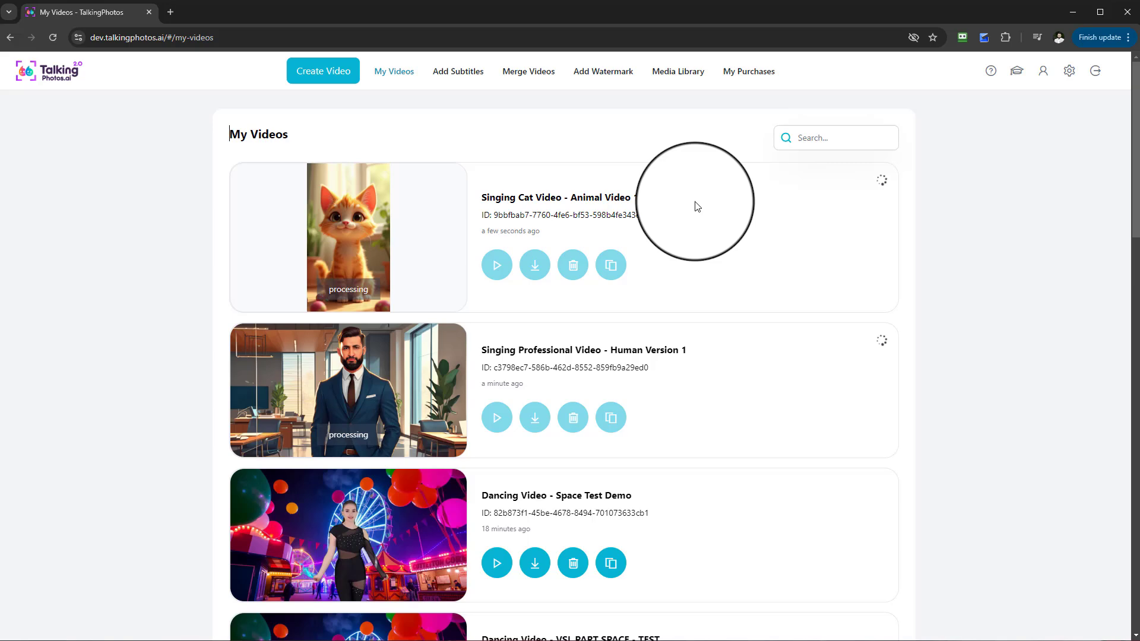
- Play the finished cat video with sound muted, then close its preview
left_click(497, 265)
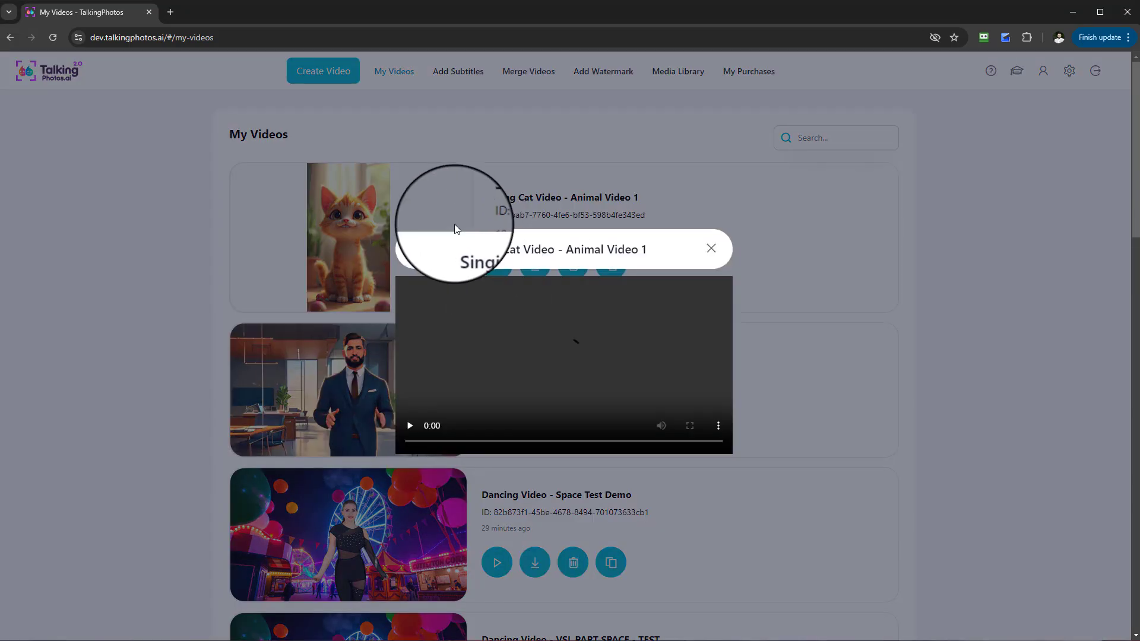
scroll(535, 419, "down", 1)
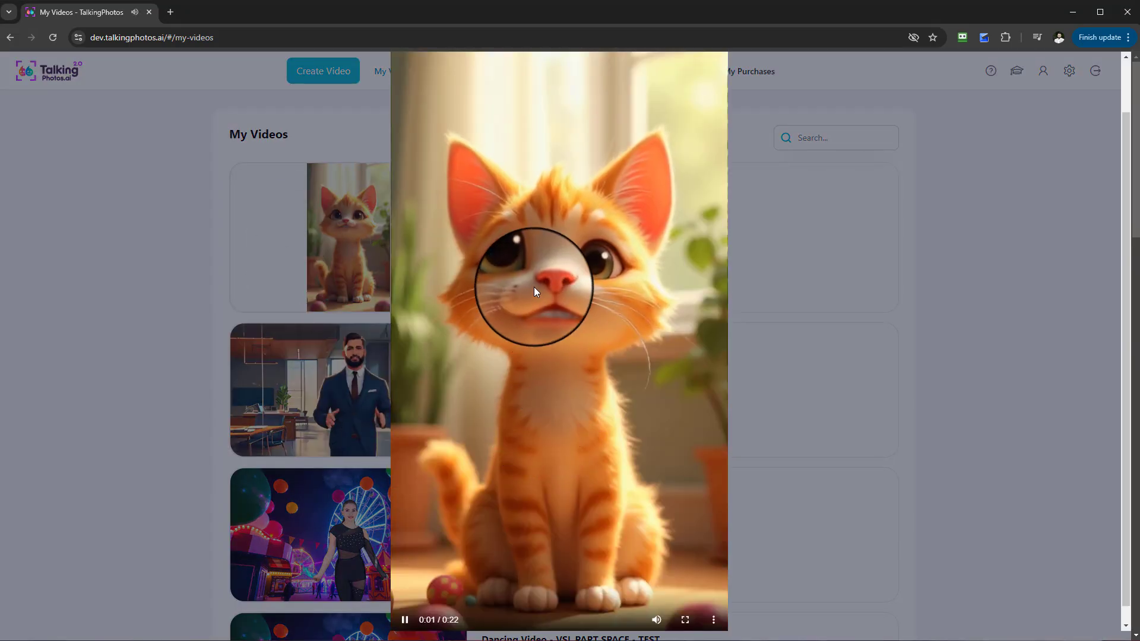
left_click(656, 621)
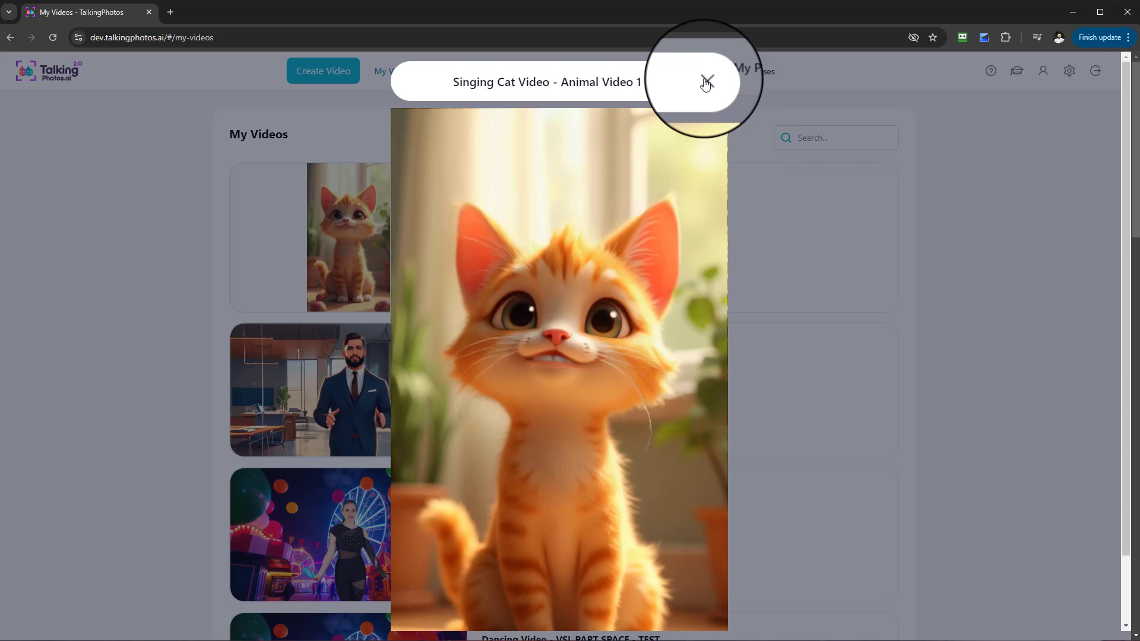
left_click(705, 79)
- Play the businessman video muted, replay it and jump to 0:16, then close the player
left_click(496, 418)
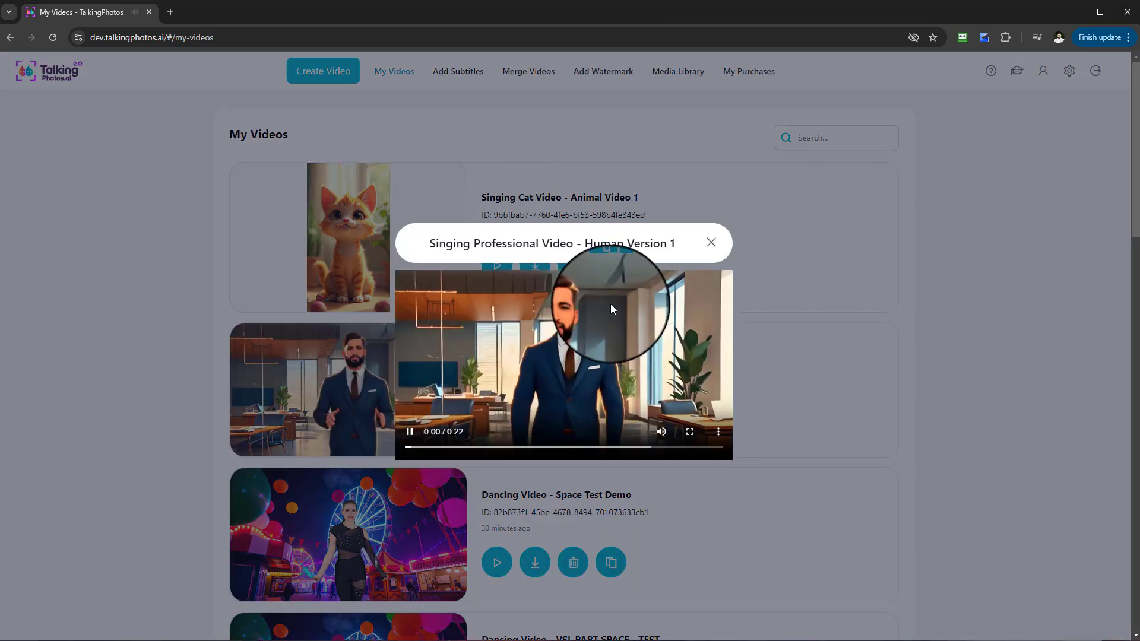
left_click(662, 432)
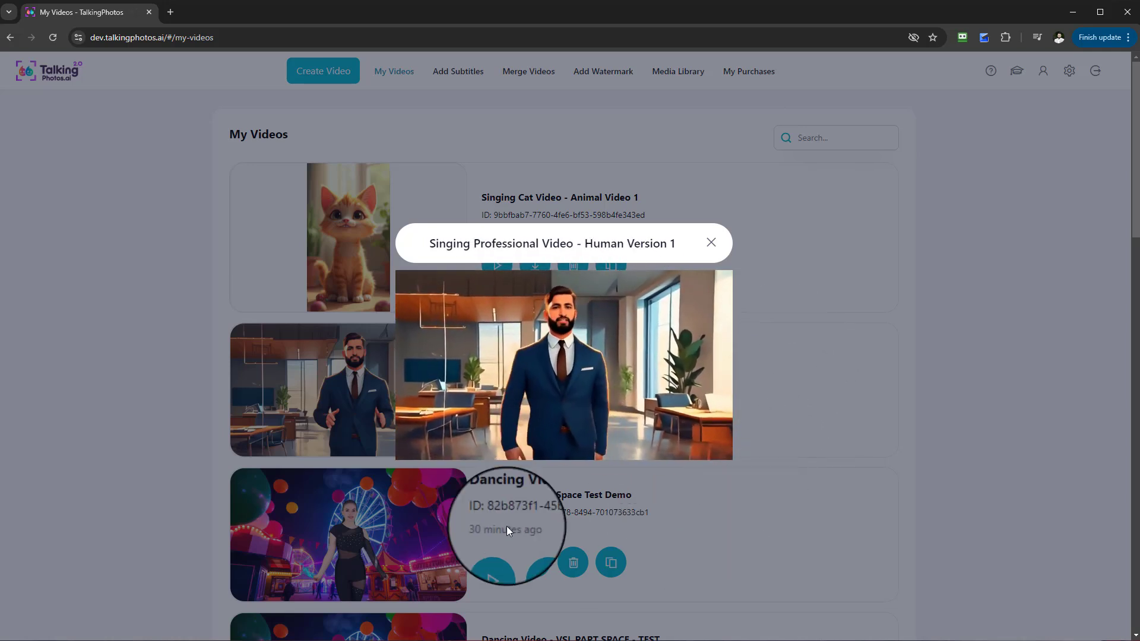
mouse_move(431, 403)
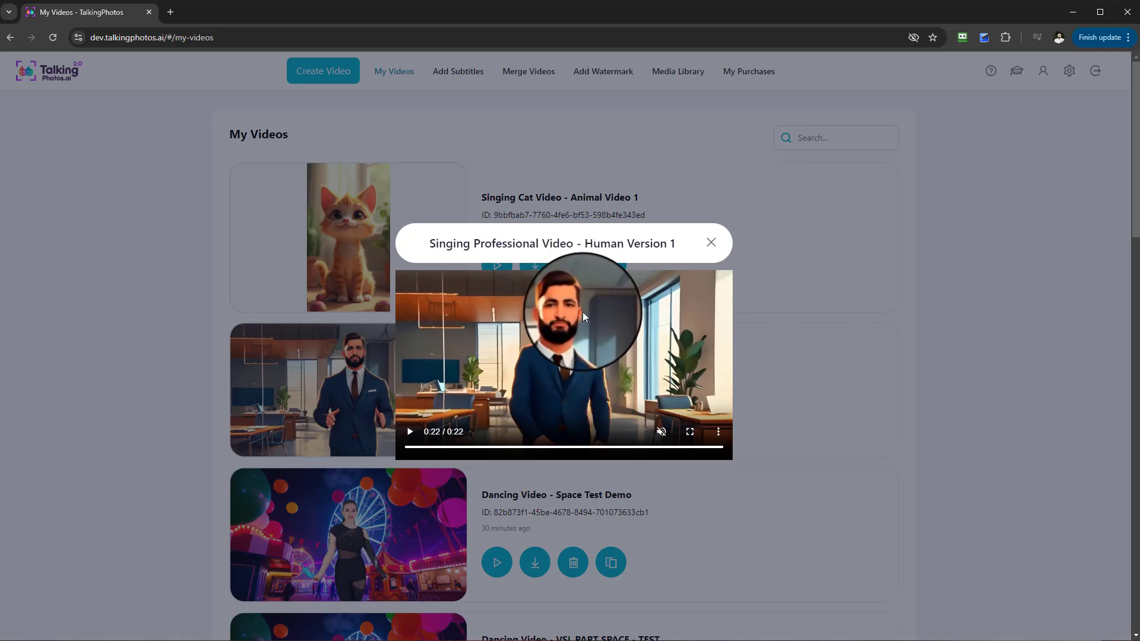
left_click(410, 431)
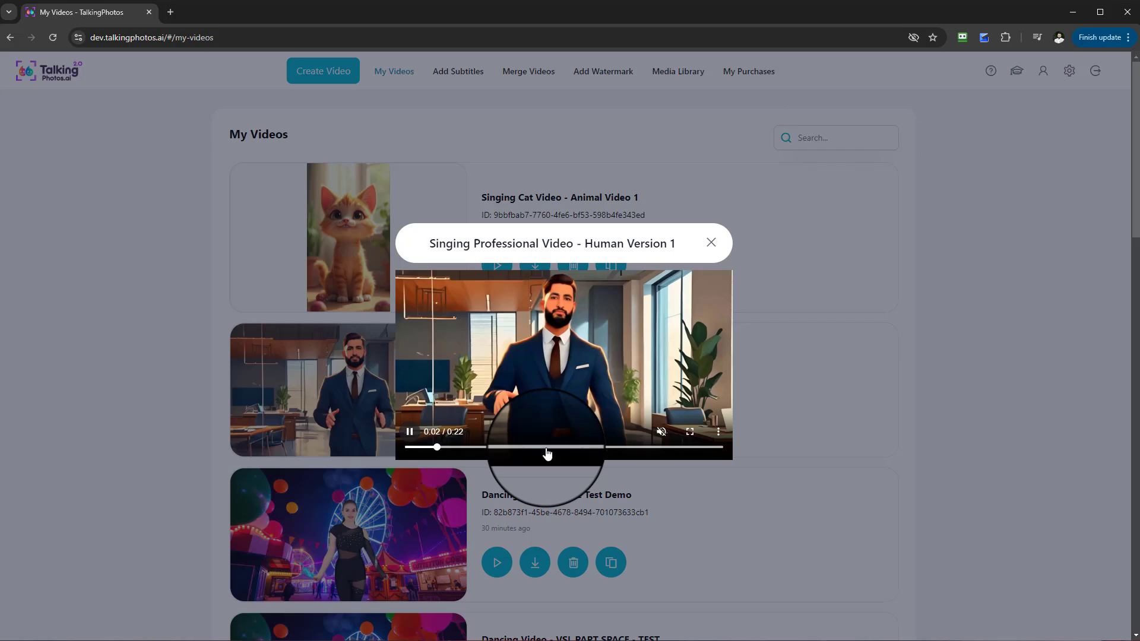
left_click(615, 448)
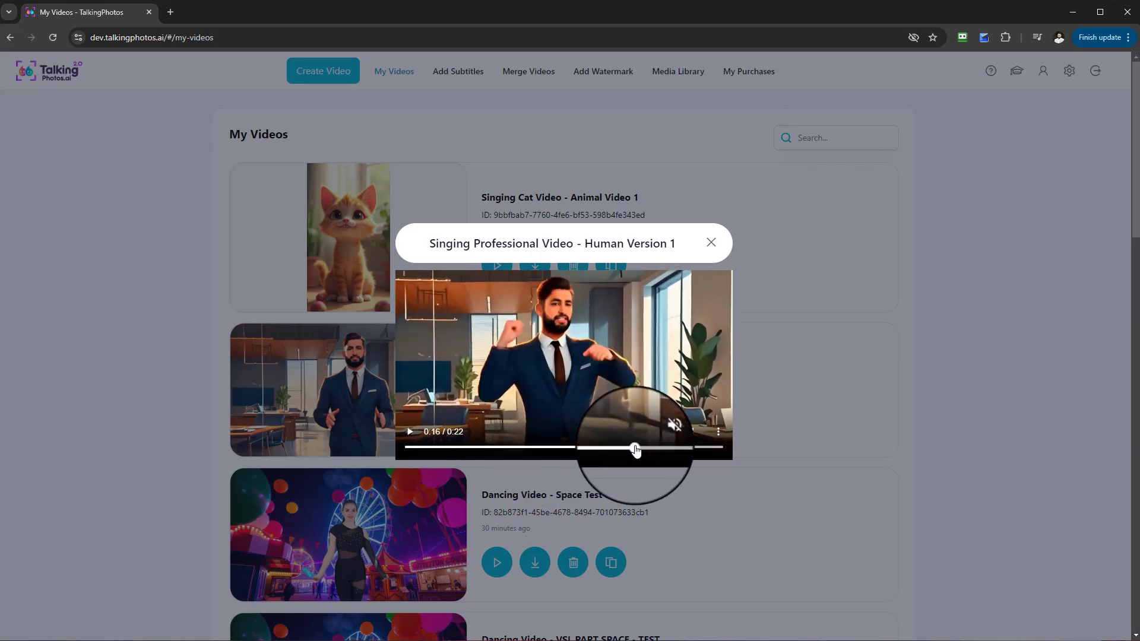
left_click(712, 244)
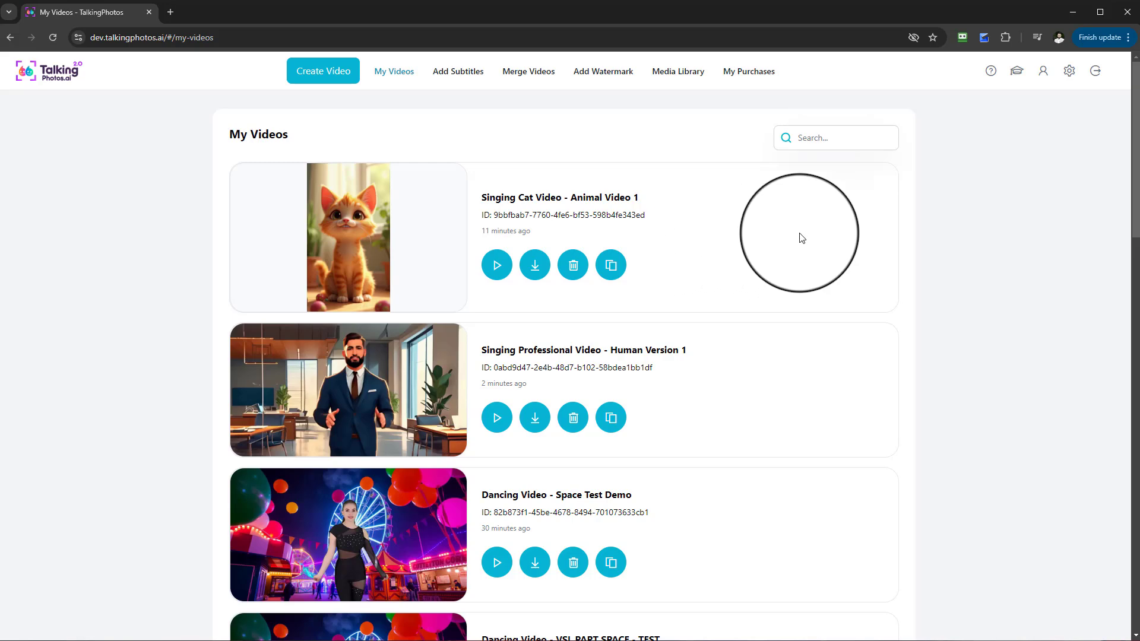